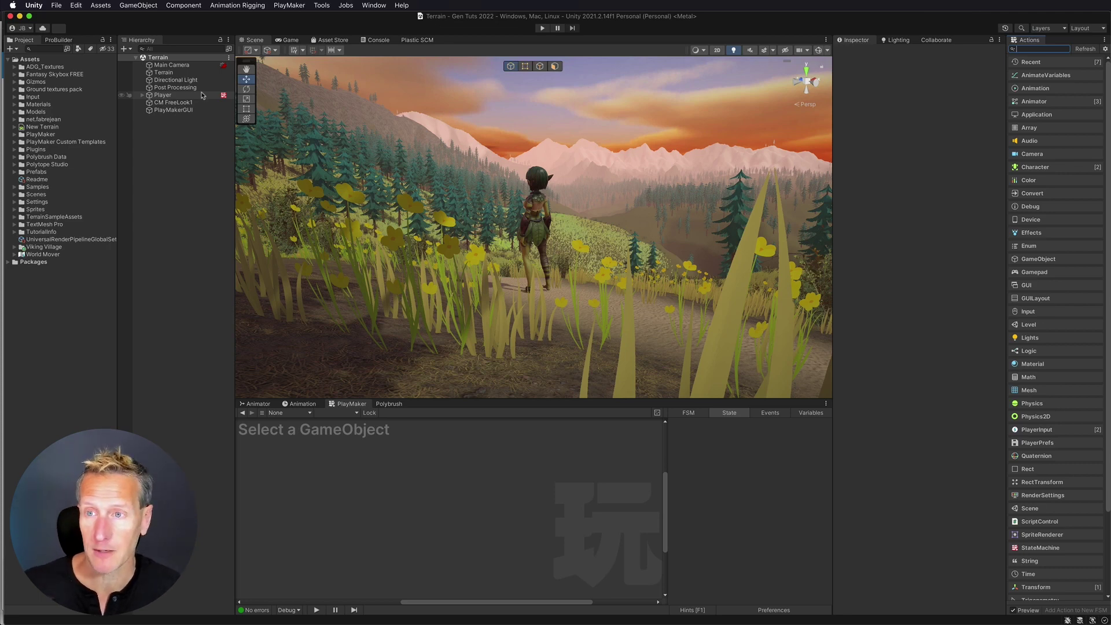
Add a Particle System as a child of the Player object
{"action": "right_click", "coordinate": [167, 98]}
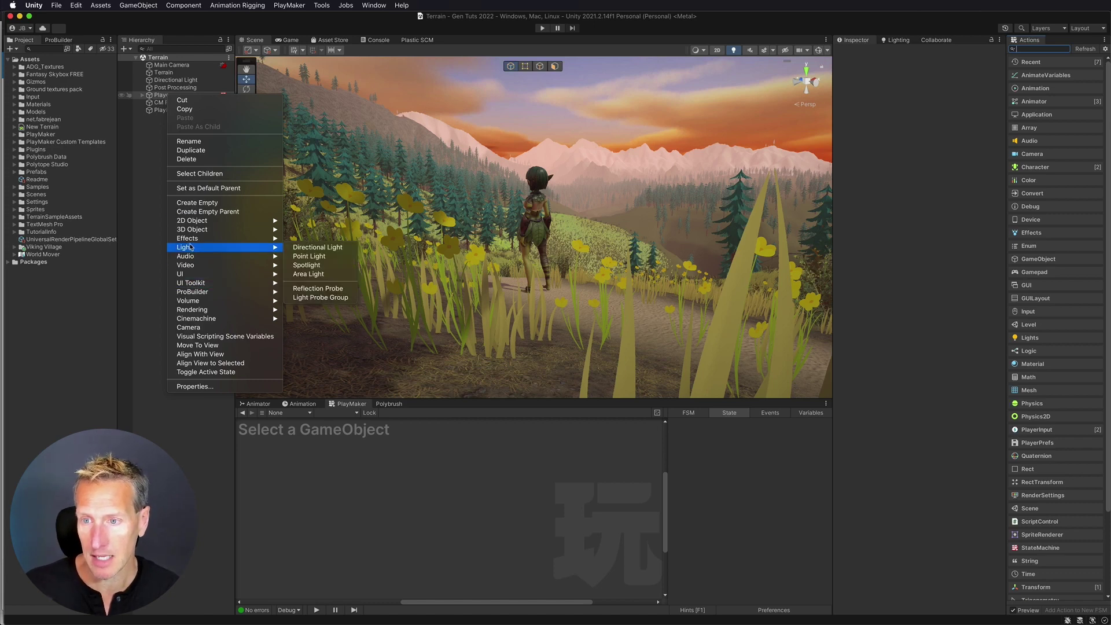
{"action": "mouse_move", "coordinate": [271, 238]}
{"action": "left_click", "coordinate": [320, 238]}
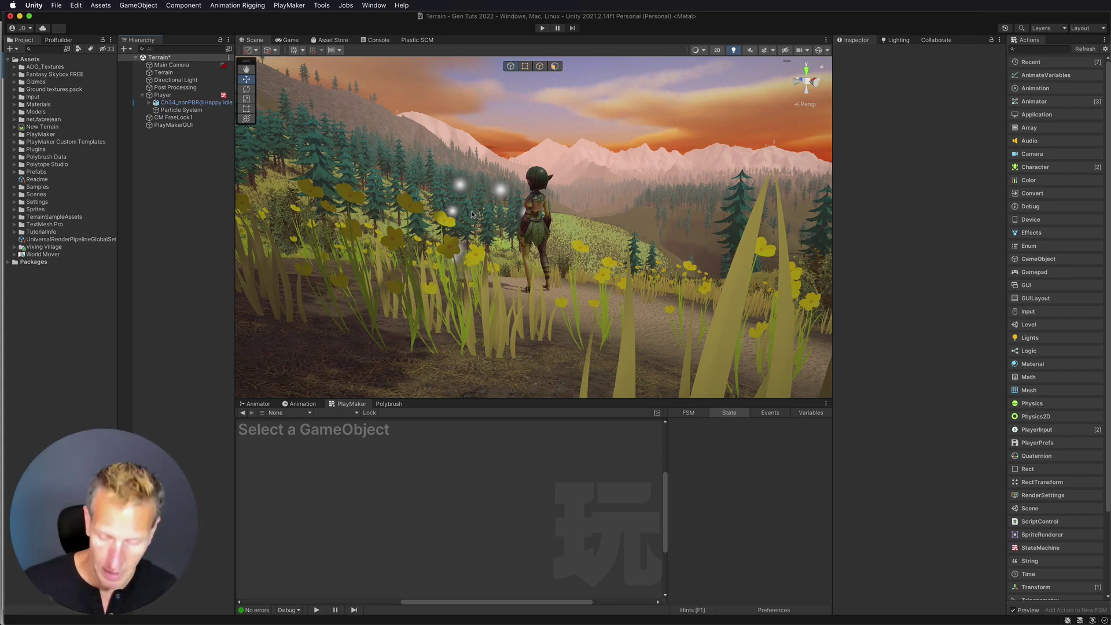
{"action": "key", "text": "super+Tab"}
{"action": "key", "text": "super+Tab"}
{"action": "key", "text": "super+Tab"}
{"action": "key", "text": "super+Tab"}
{"action": "key", "text": "super+Tab"}
{"action": "key", "text": "super+Tab"}
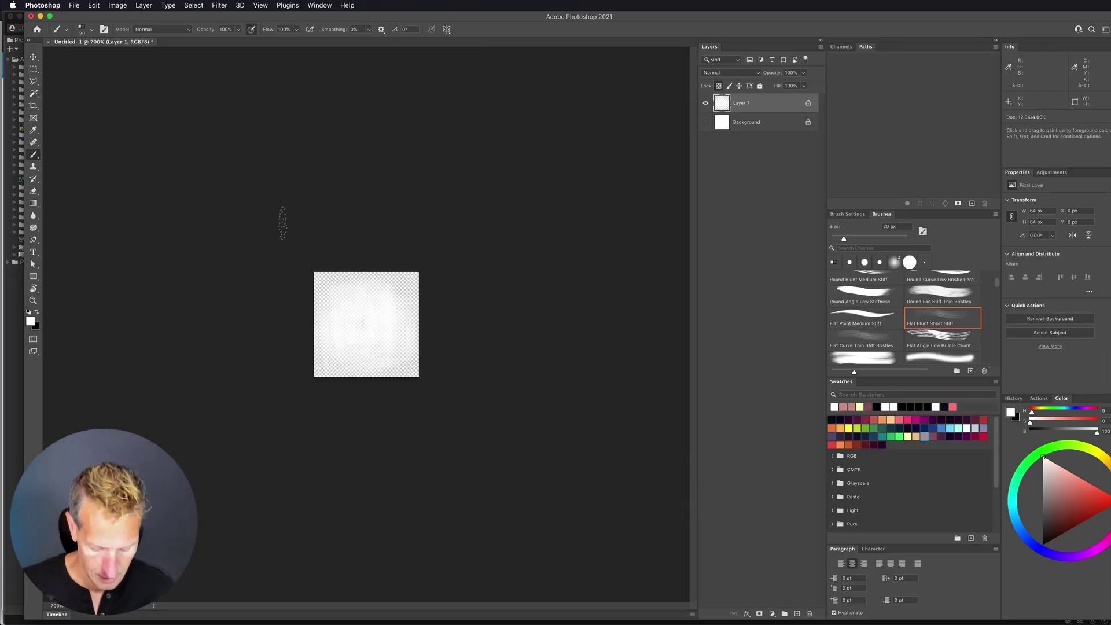
Invert the 64 px puff texture to dark grey and import puff.png into Sprites
{"action": "key", "text": "super+i"}
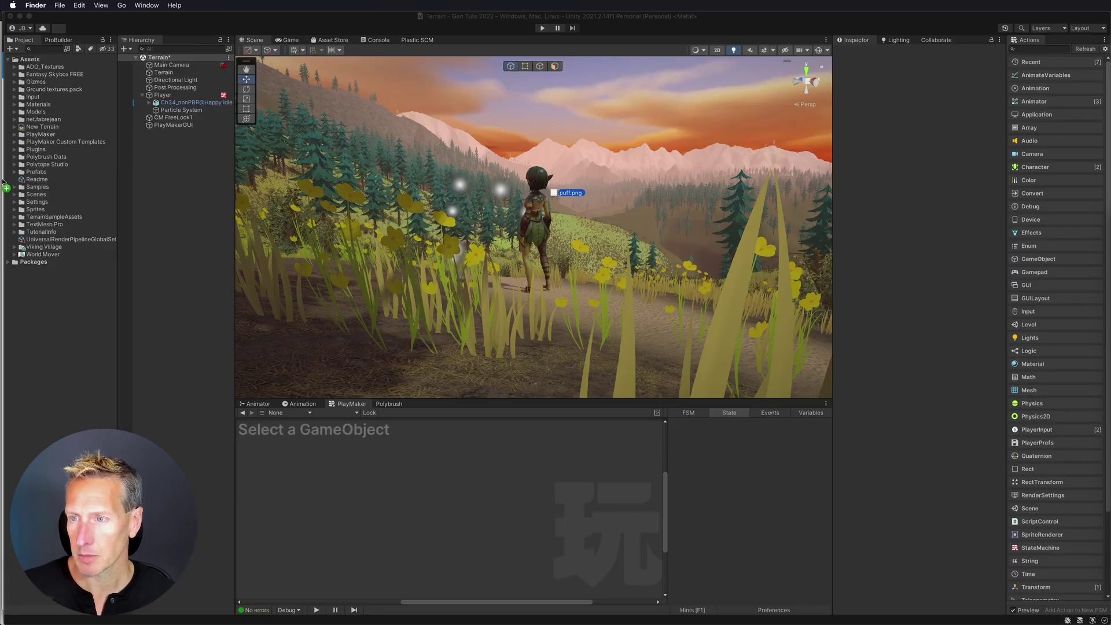
{"action": "left_click_drag", "start_coordinate": [11, 199], "coordinate": [36, 212]}
Create a Particle Effects folder inside Sprites
{"action": "right_click", "coordinate": [36, 211]}
{"action": "mouse_move", "coordinate": [64, 215]}
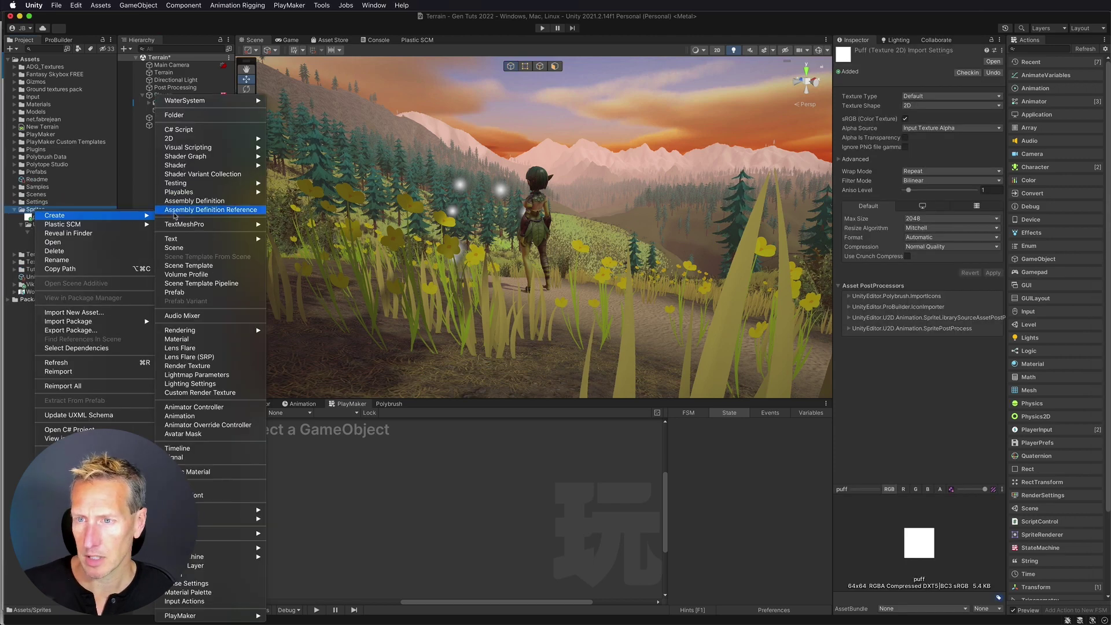
{"action": "left_click", "coordinate": [172, 115]}
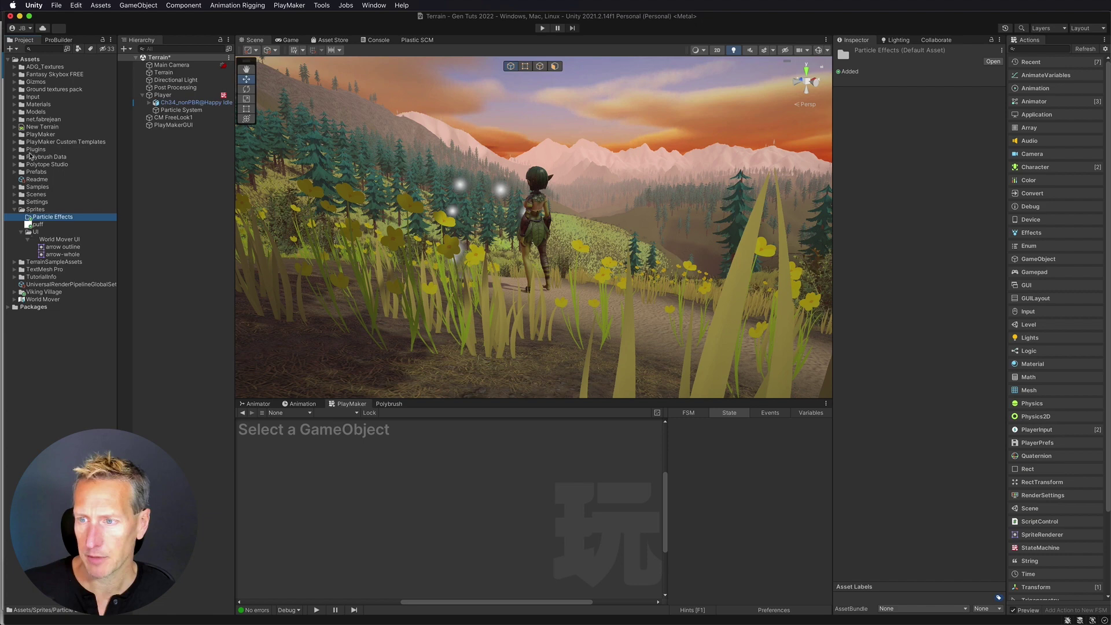
{"action": "left_click", "coordinate": [15, 104]}
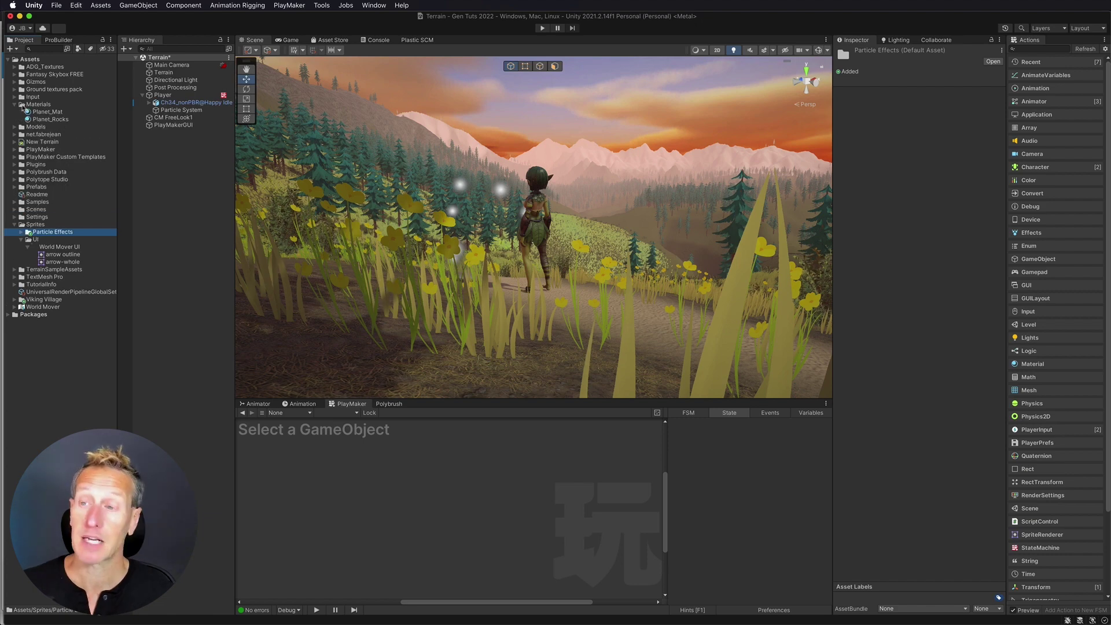
Create a new material in the Materials folder
{"action": "right_click", "coordinate": [23, 106]}
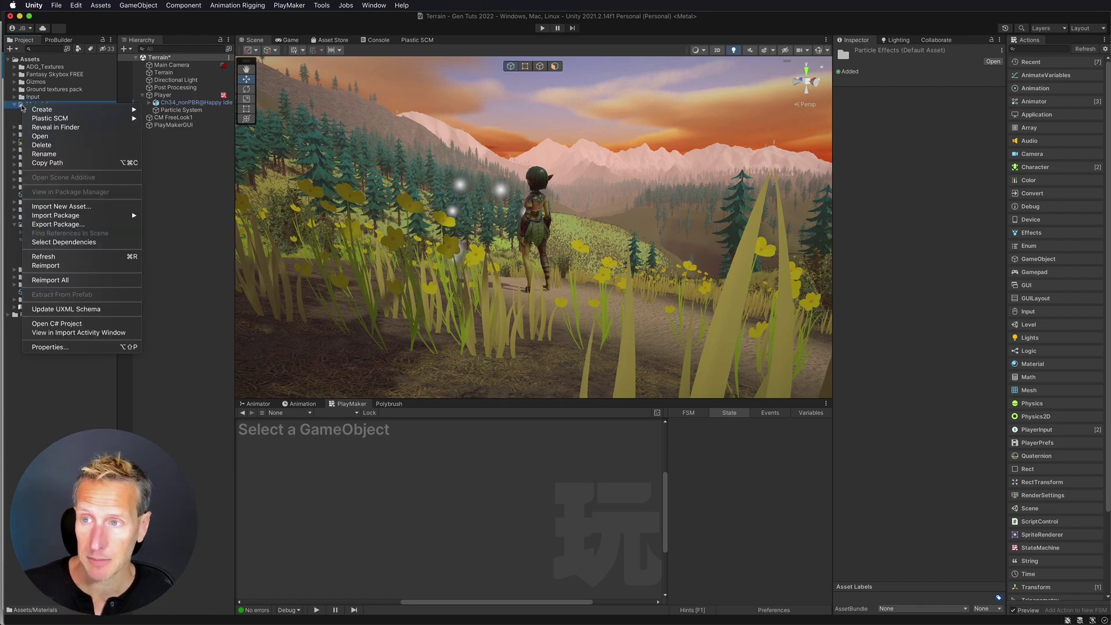
{"action": "mouse_move", "coordinate": [47, 111]}
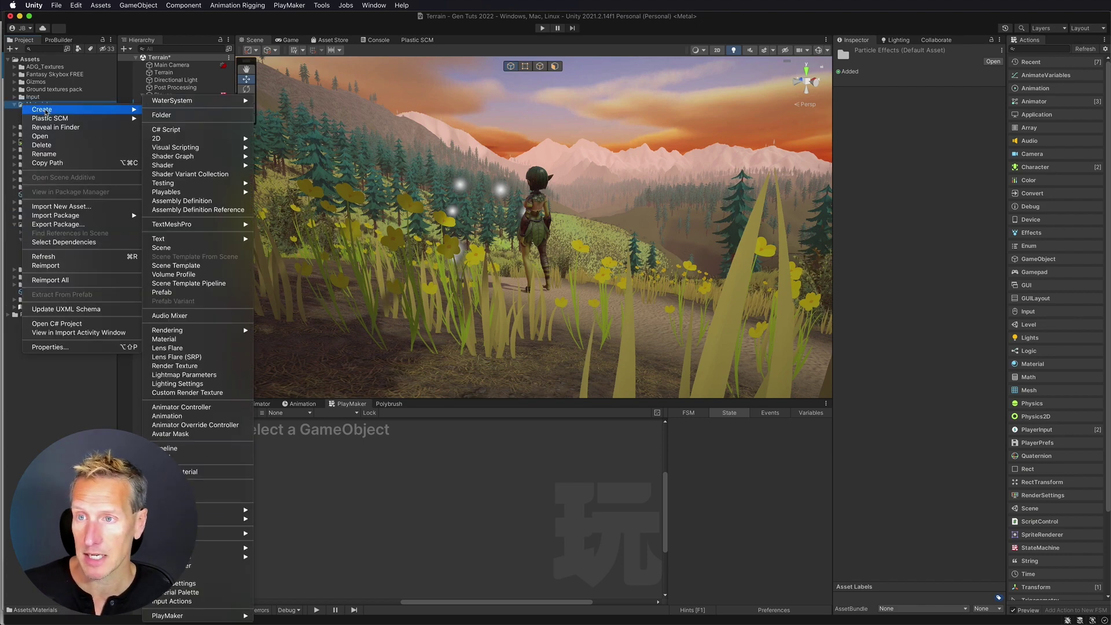
{"action": "left_click", "coordinate": [163, 339]}
Name the material Particle-dust and give it the URP Particles/Unlit shader
{"action": "type", "text": "Particle-dust"}
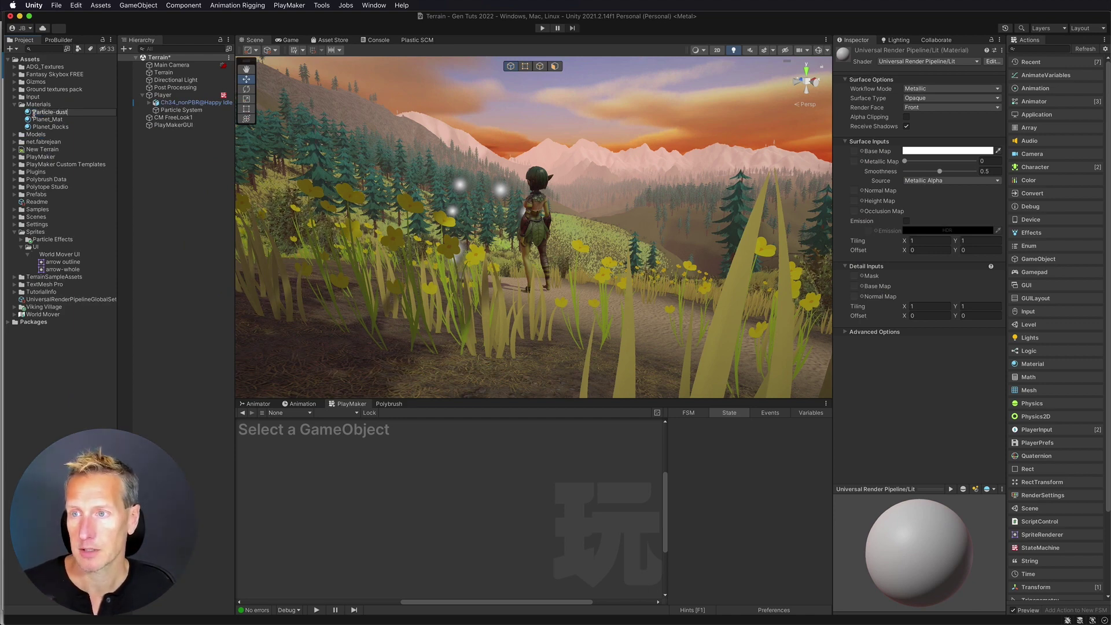
{"action": "key", "text": "Return"}
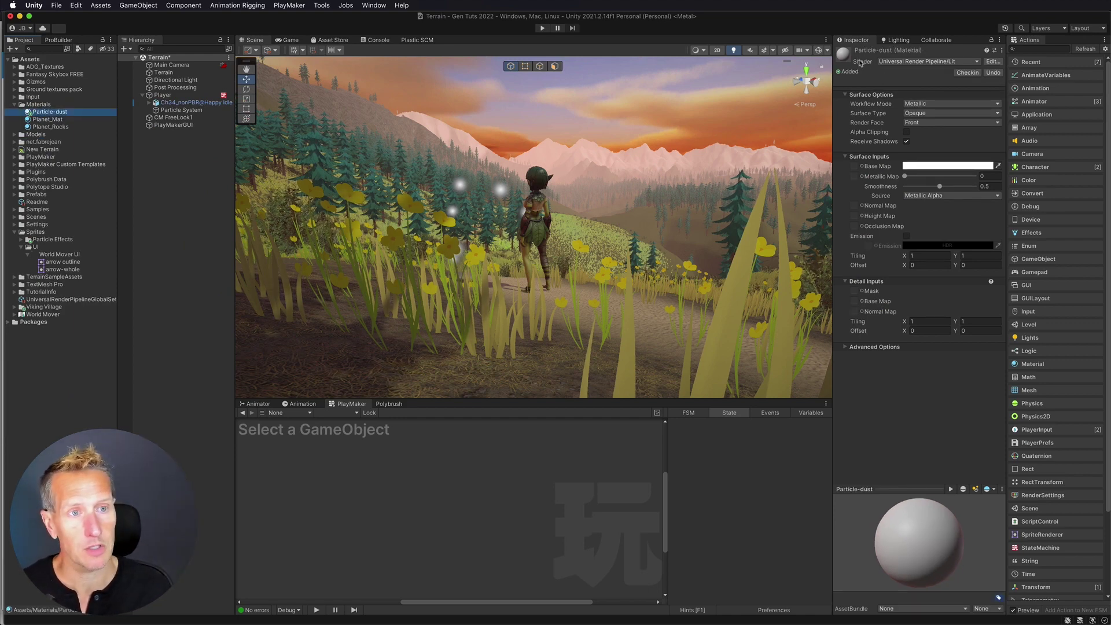
{"action": "left_click", "coordinate": [916, 62]}
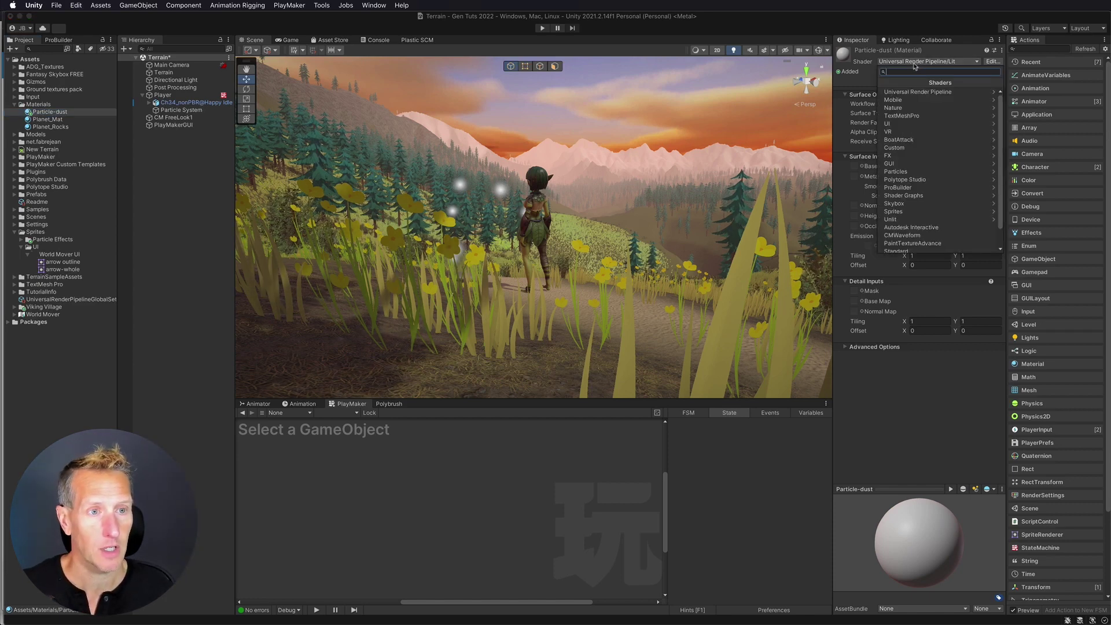
{"action": "left_click", "coordinate": [909, 93]}
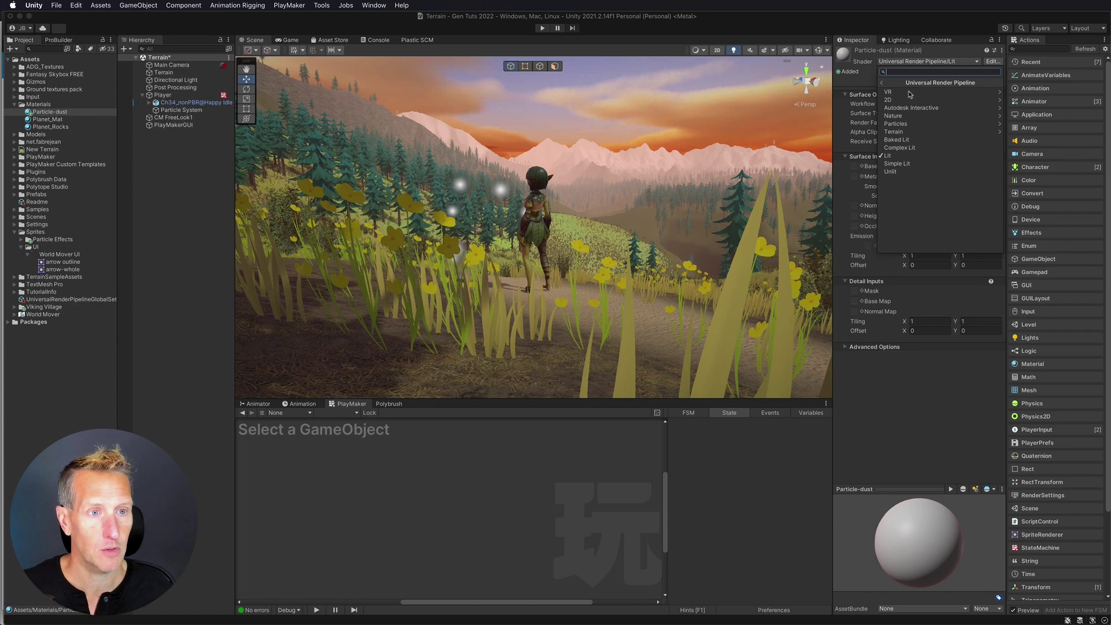
{"action": "left_click", "coordinate": [903, 124]}
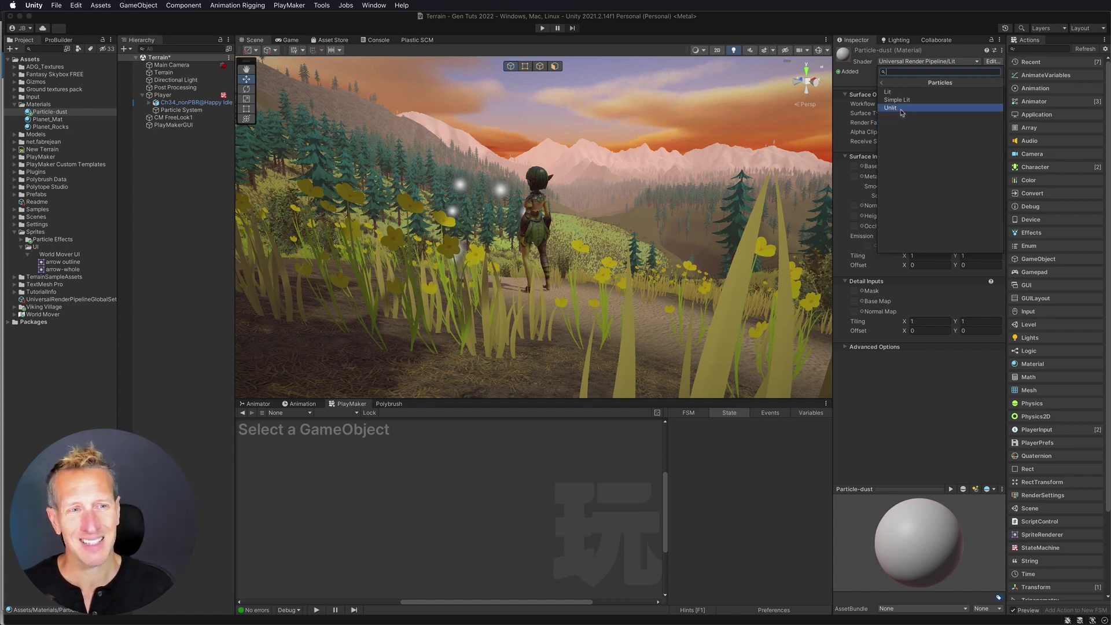
{"action": "left_click", "coordinate": [892, 109]}
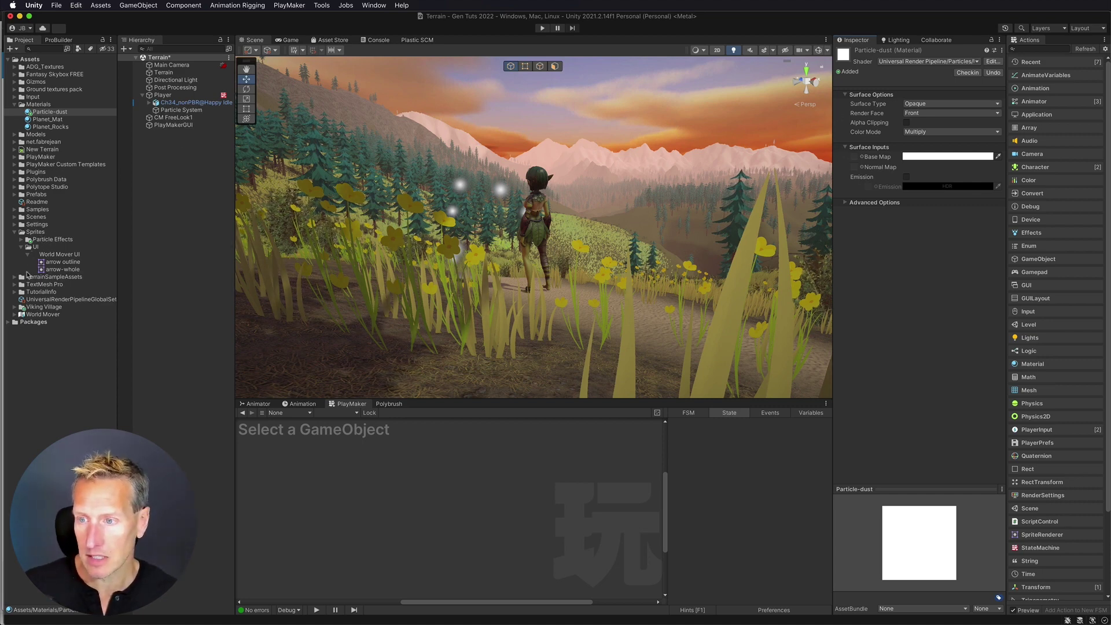
Assign the puff texture as the Particle-dust material's Base Map
{"action": "left_click", "coordinate": [21, 239]}
{"action": "left_click_drag", "start_coordinate": [41, 247], "coordinate": [854, 158]}
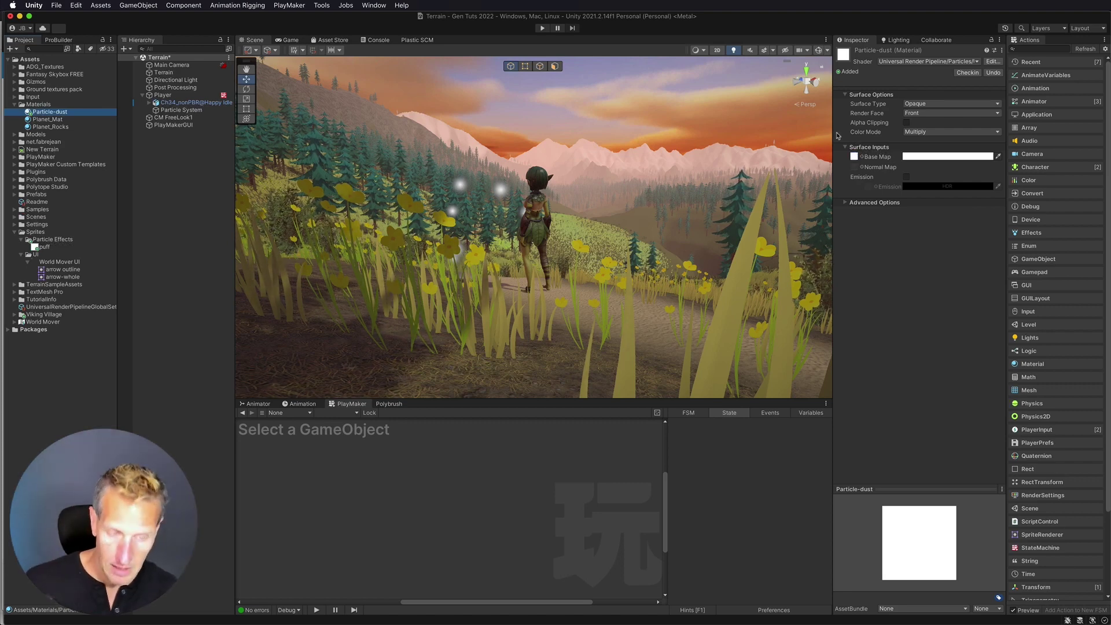
{"action": "key", "text": "super+Tab"}
{"action": "key", "text": "super+Tab"}
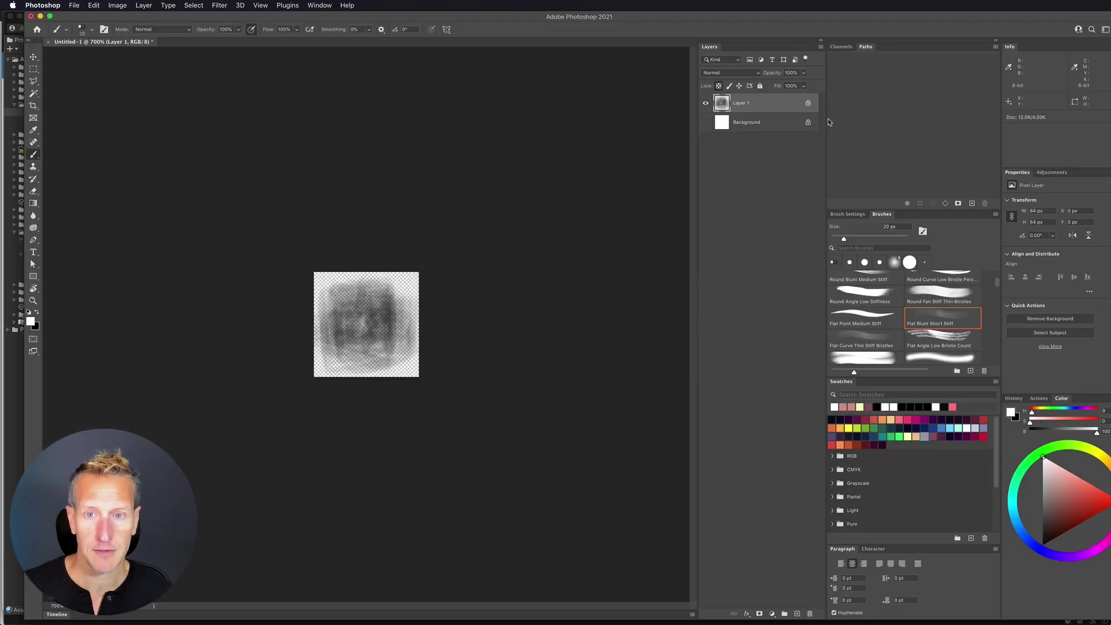
Invert the puff texture back to white in Photoshop and return to Unity
{"action": "key", "text": "alt+shift+BackSpace"}
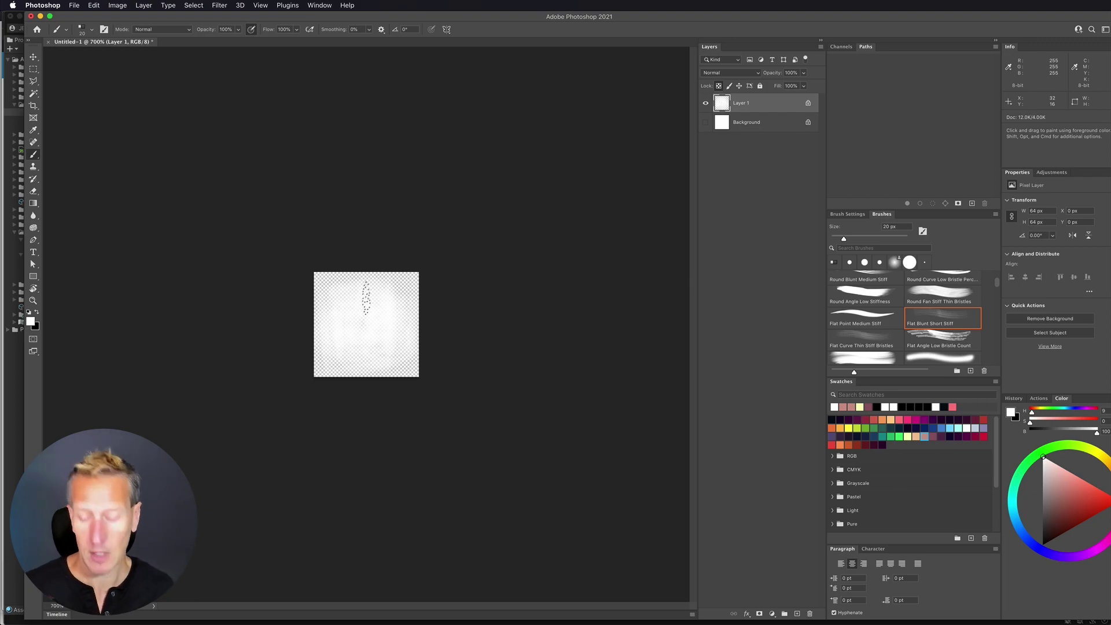
{"action": "key", "text": "super+Tab"}
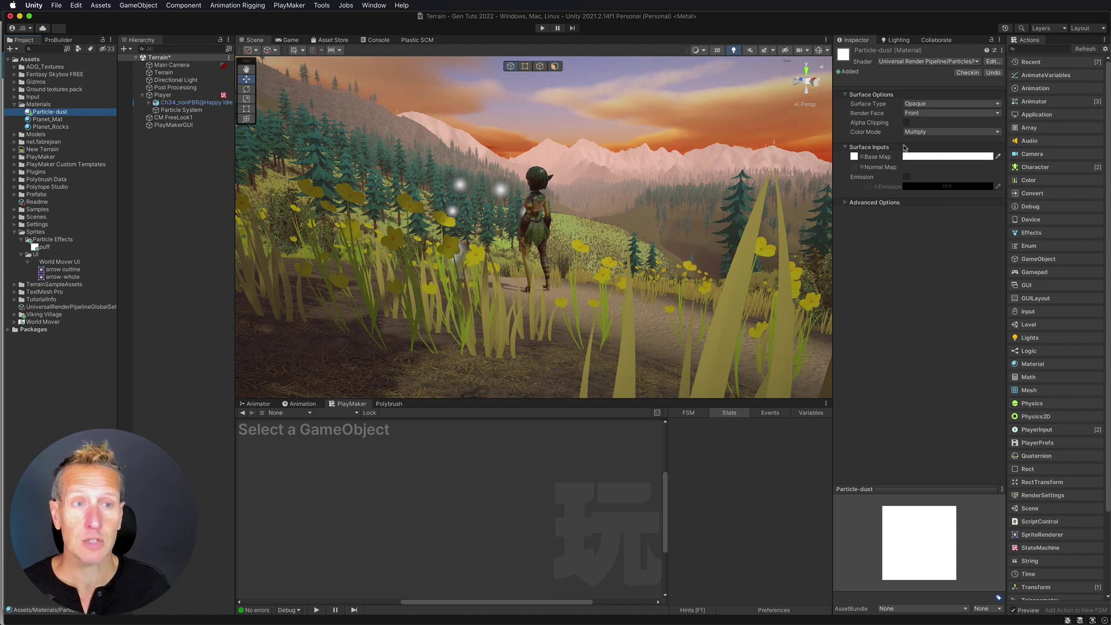
Make Particle-dust's surface Transparent with Alpha blending, then select the Particle System
{"action": "left_click", "coordinate": [916, 105]}
{"action": "key", "text": "Escape"}
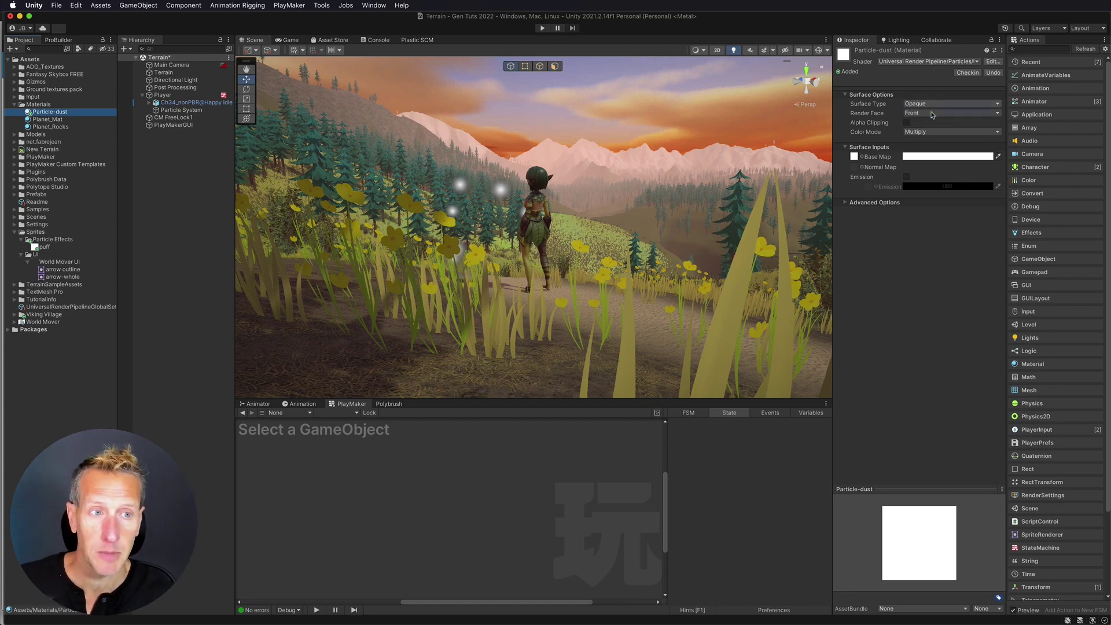
{"action": "left_click", "coordinate": [932, 115]}
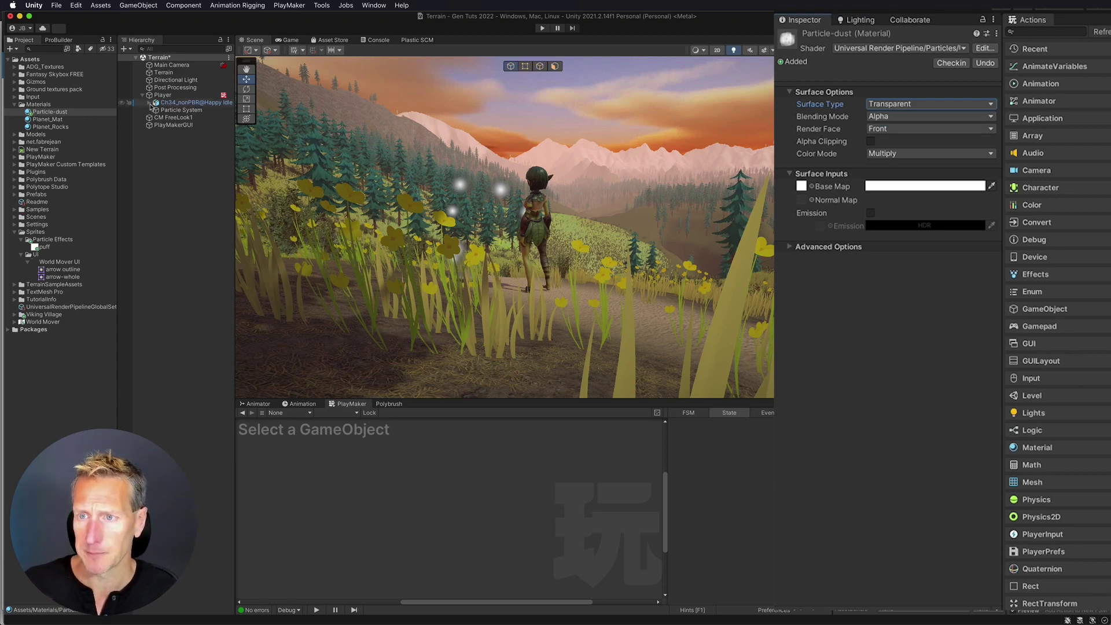
{"action": "left_click", "coordinate": [163, 110]}
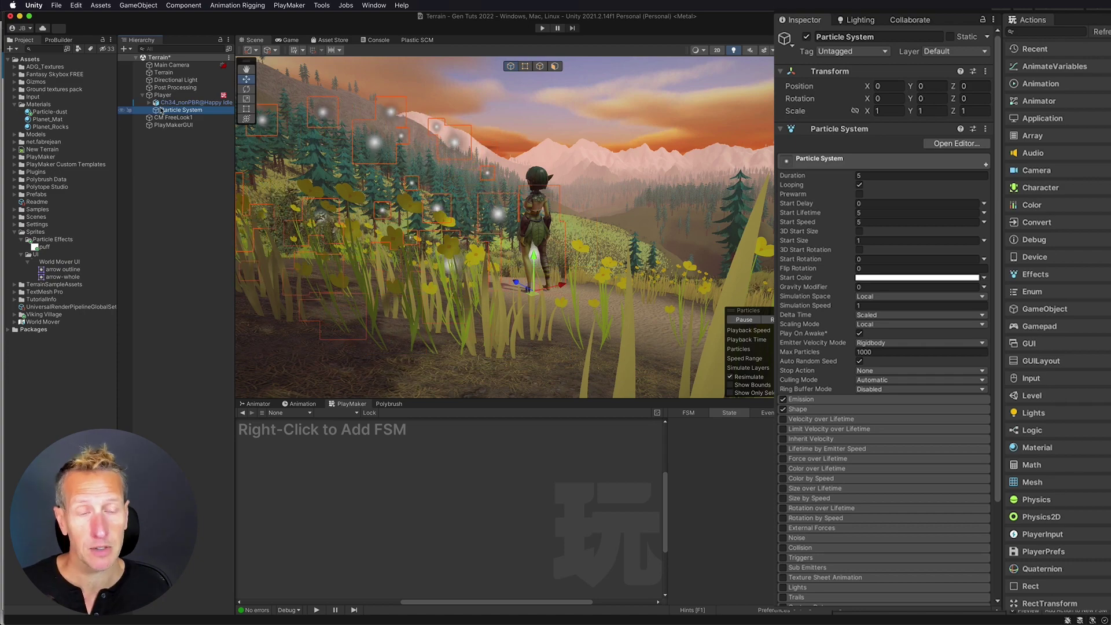
Set the Particle System's Renderer material to Particle-dust
{"action": "scroll", "coordinate": [916, 325], "scroll_direction": "down", "scroll_amount": 5}
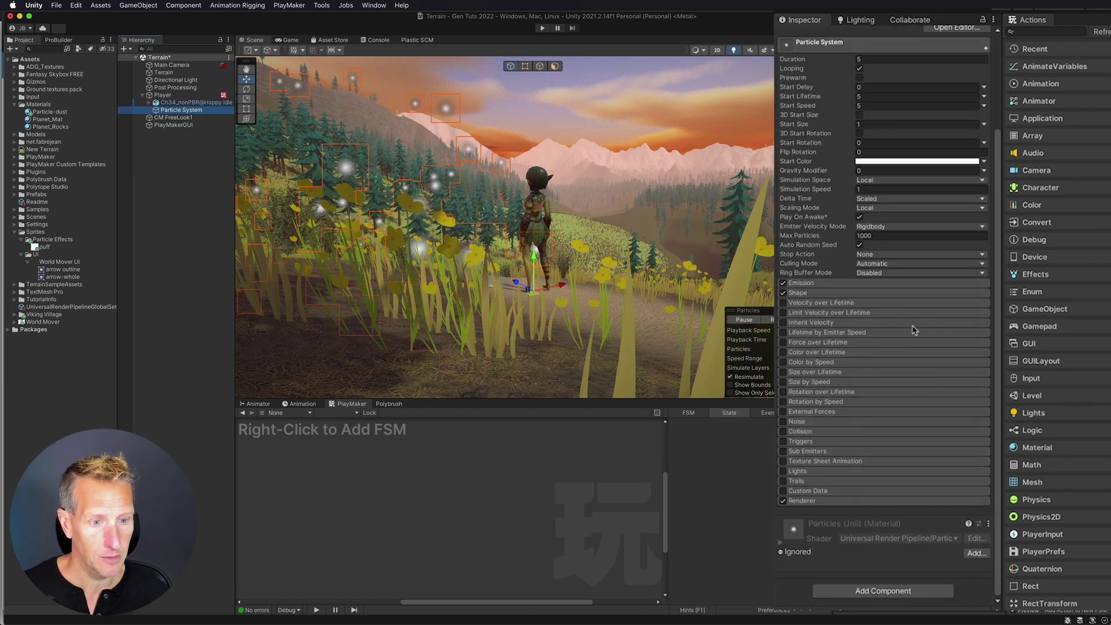
{"action": "left_click", "coordinate": [821, 501]}
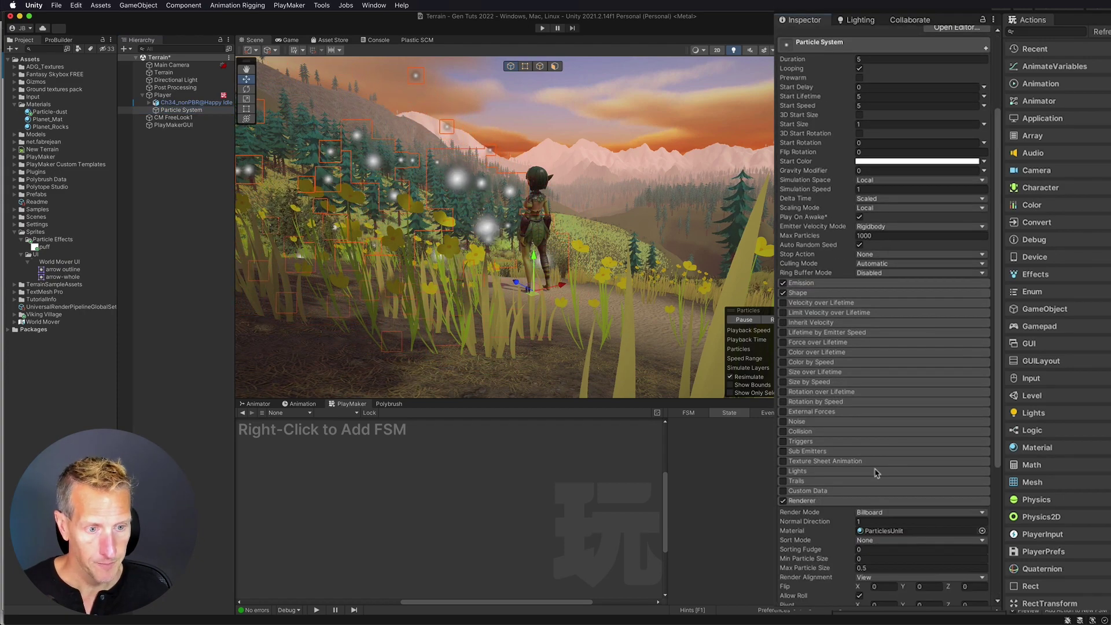
{"action": "scroll", "coordinate": [818, 498], "scroll_direction": "down", "scroll_amount": 4}
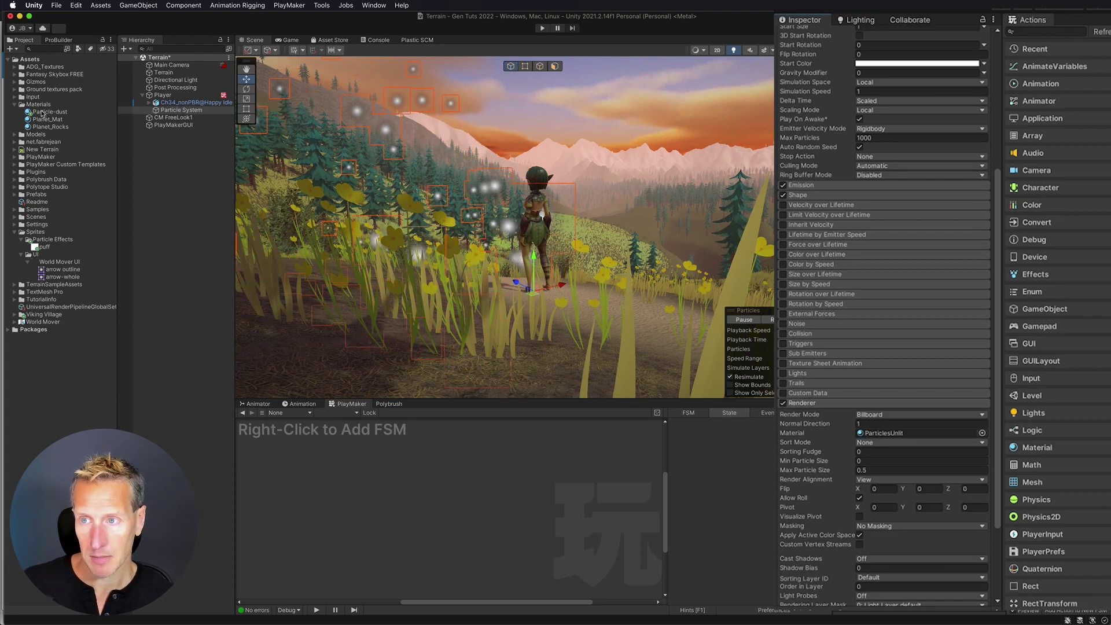
{"action": "left_click_drag", "start_coordinate": [42, 113], "coordinate": [884, 435]}
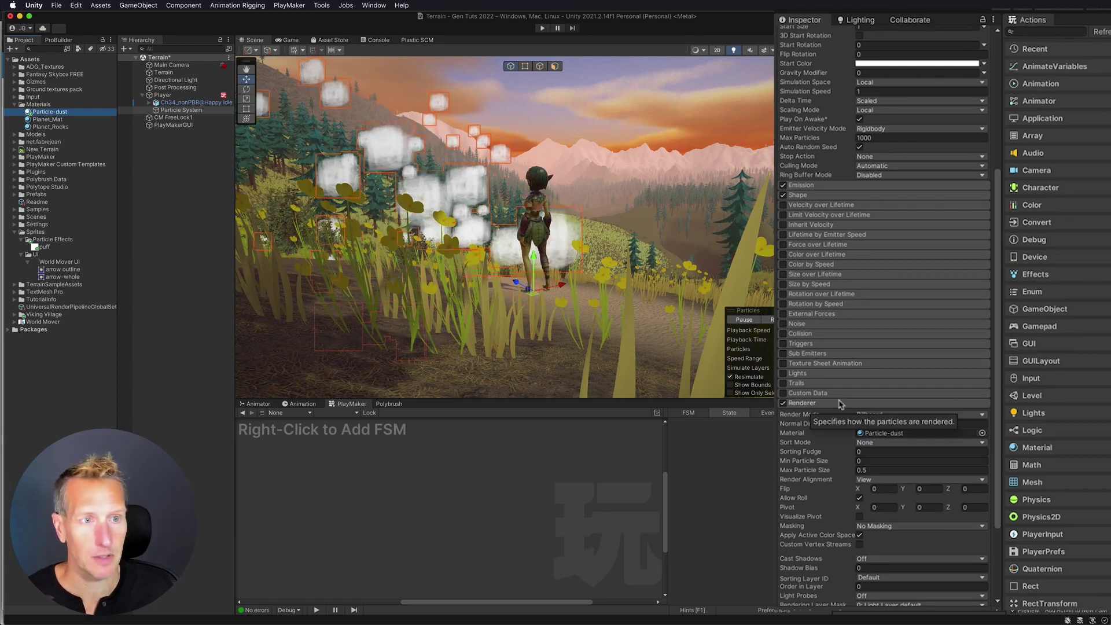
{"action": "scroll", "coordinate": [862, 153], "scroll_direction": "up", "scroll_amount": 5}
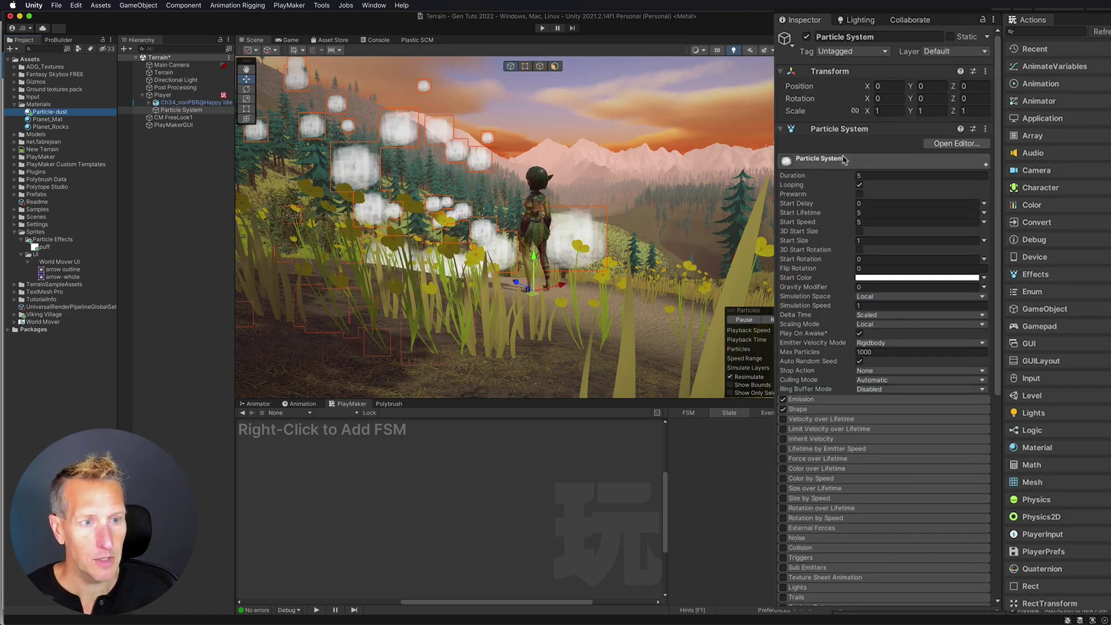
Set the Particle System's Rotation X to -90 so puffs rise upward
{"action": "mouse_move", "coordinate": [845, 175]}
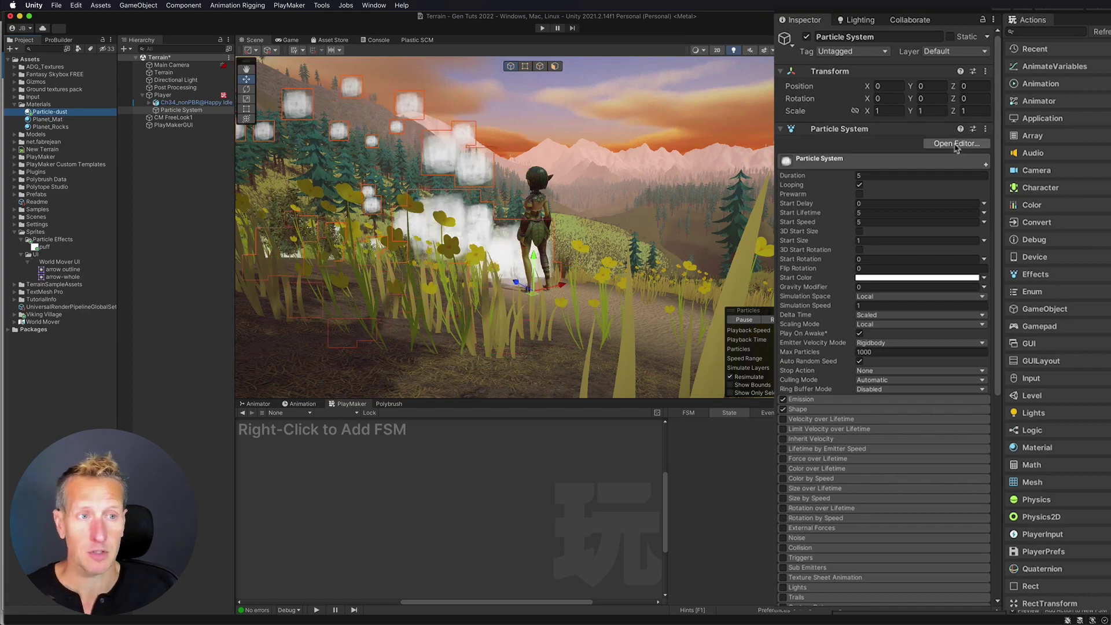
{"action": "left_click", "coordinate": [890, 98]}
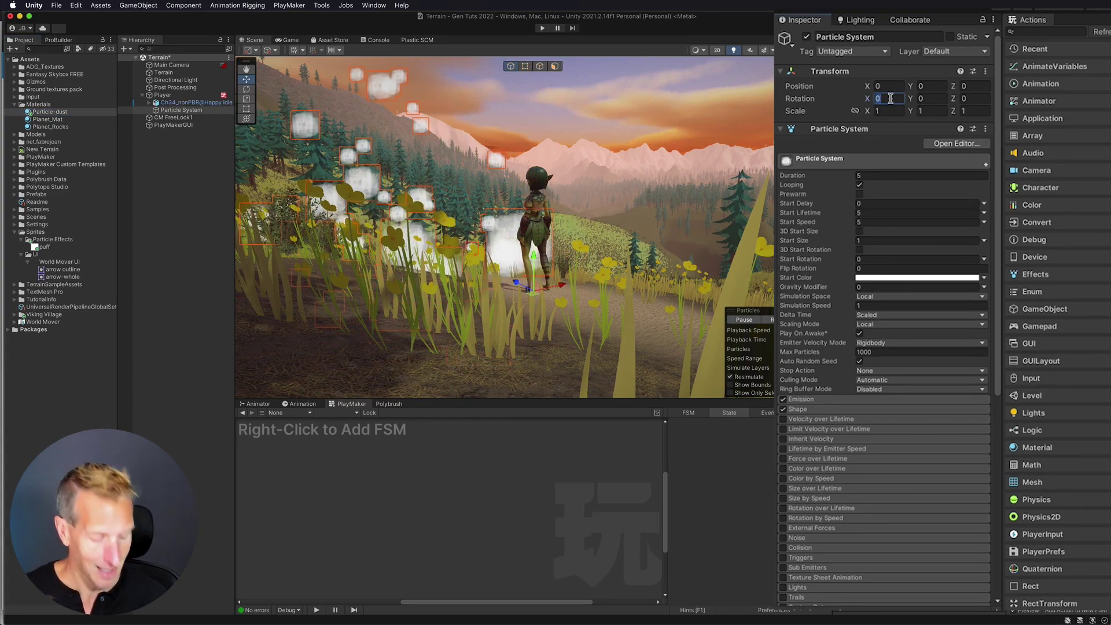
{"action": "type", "text": "-90"}
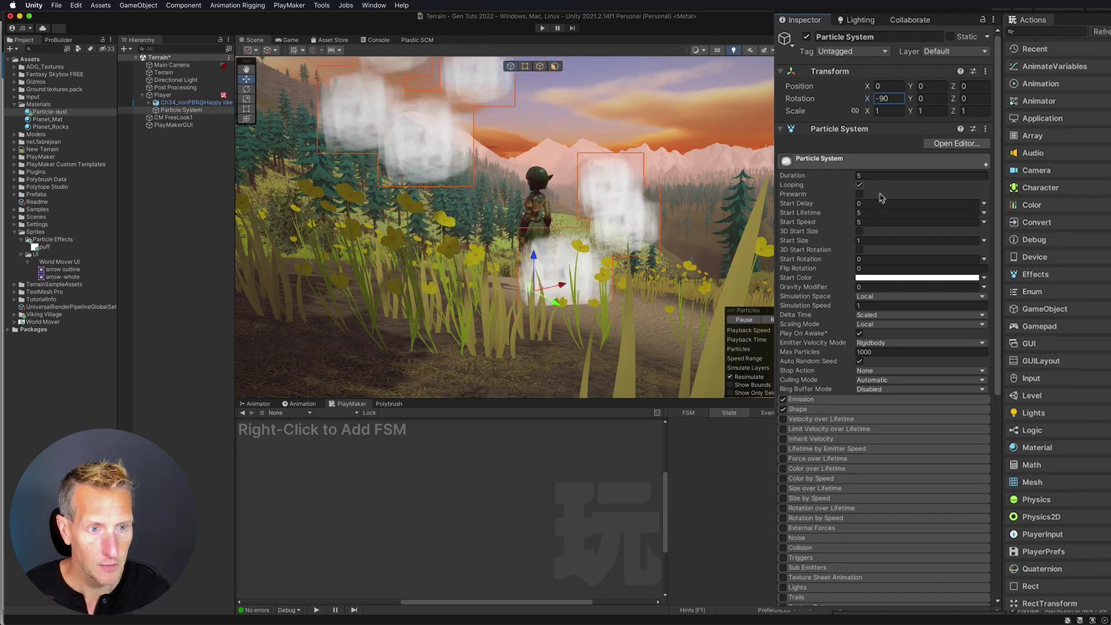
Make Start Lifetime random between two constants, 0.4 and 1 seconds
{"action": "left_click", "coordinate": [984, 213]}
{"action": "left_click", "coordinate": [1011, 246]}
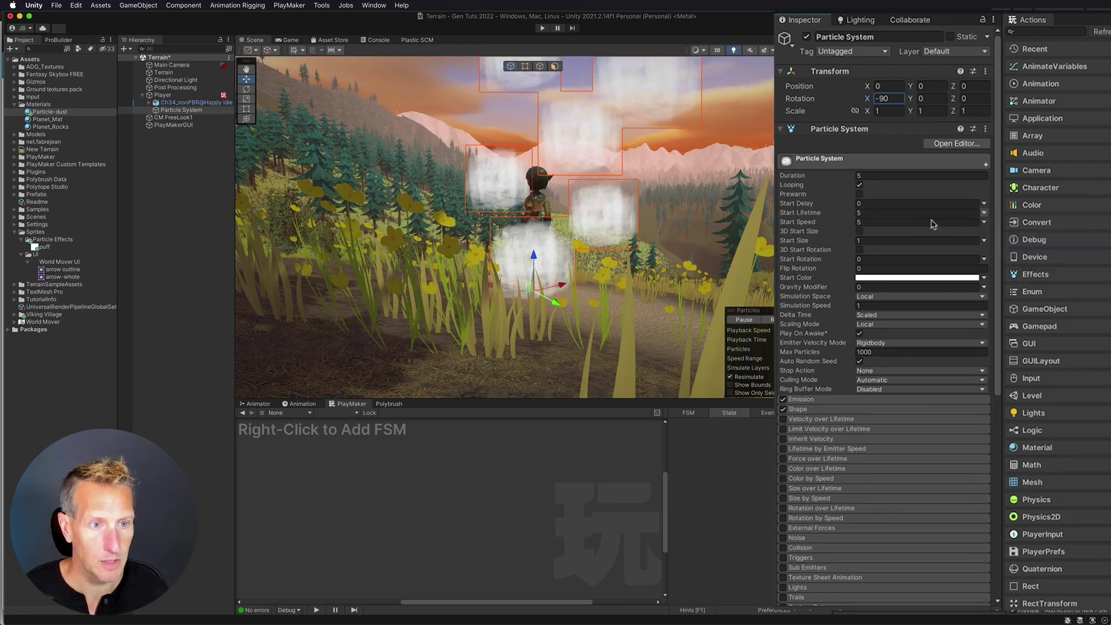
{"action": "left_click", "coordinate": [889, 213]}
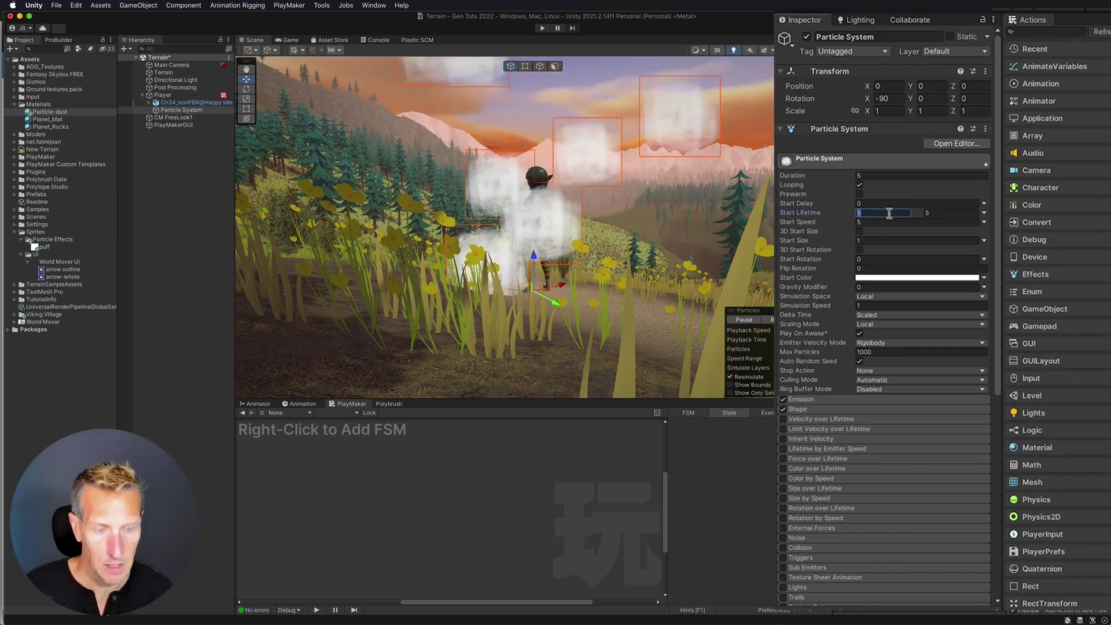
{"action": "key", "text": "BackSpace"}
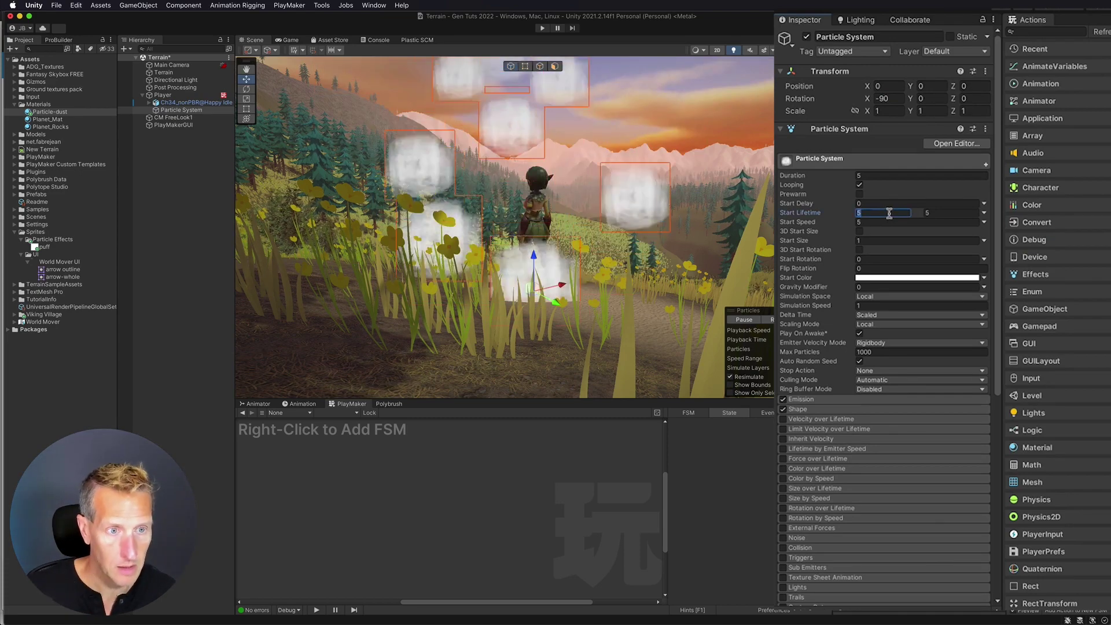
{"action": "type", "text": "0.4"}
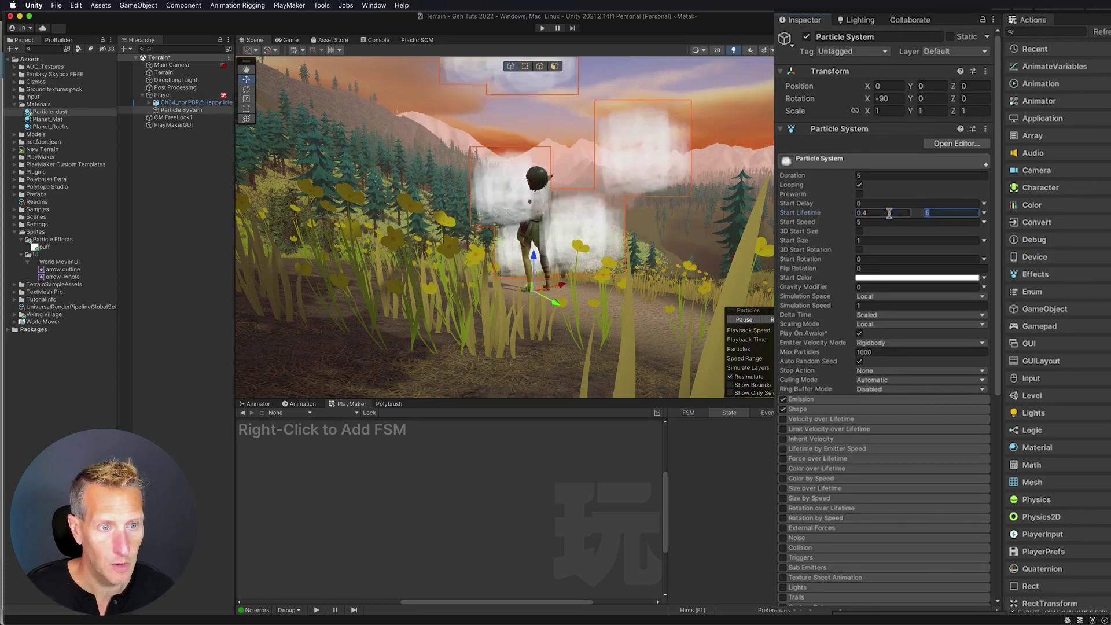
{"action": "key", "text": "Tab"}
{"action": "key", "text": "BackSpace"}
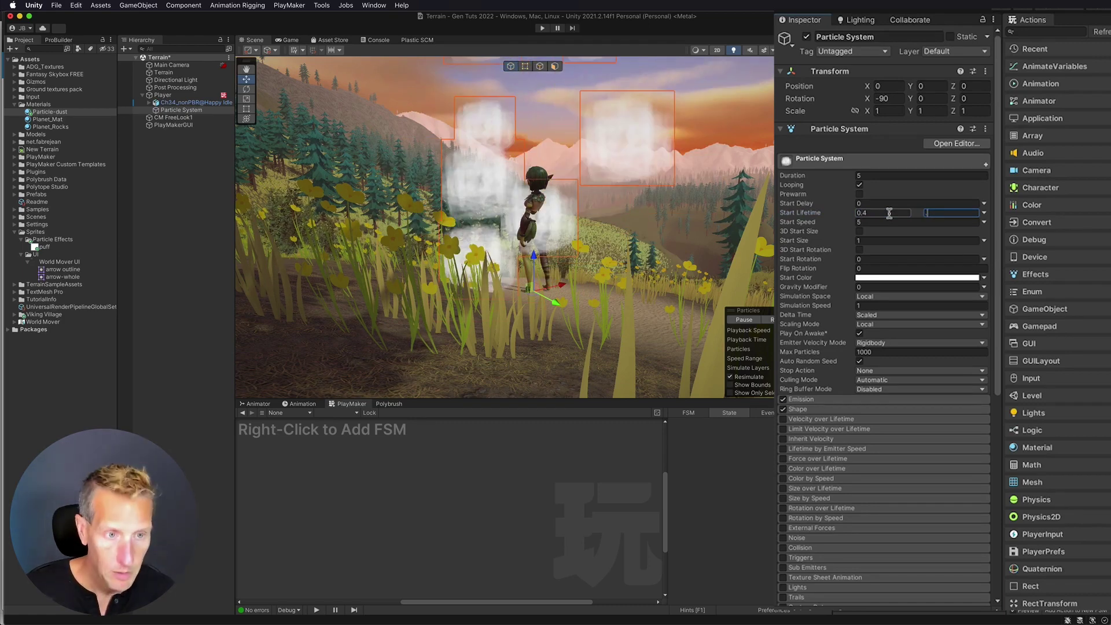
{"action": "type", "text": "0.1"}
{"action": "key", "text": "Tab"}
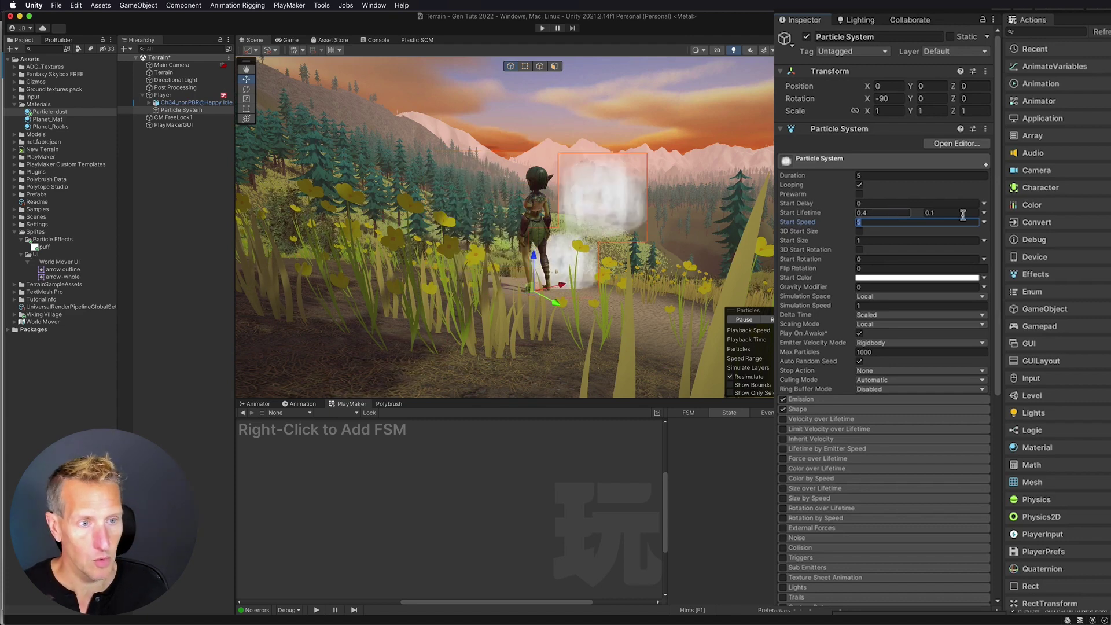
{"action": "left_click", "coordinate": [944, 212]}
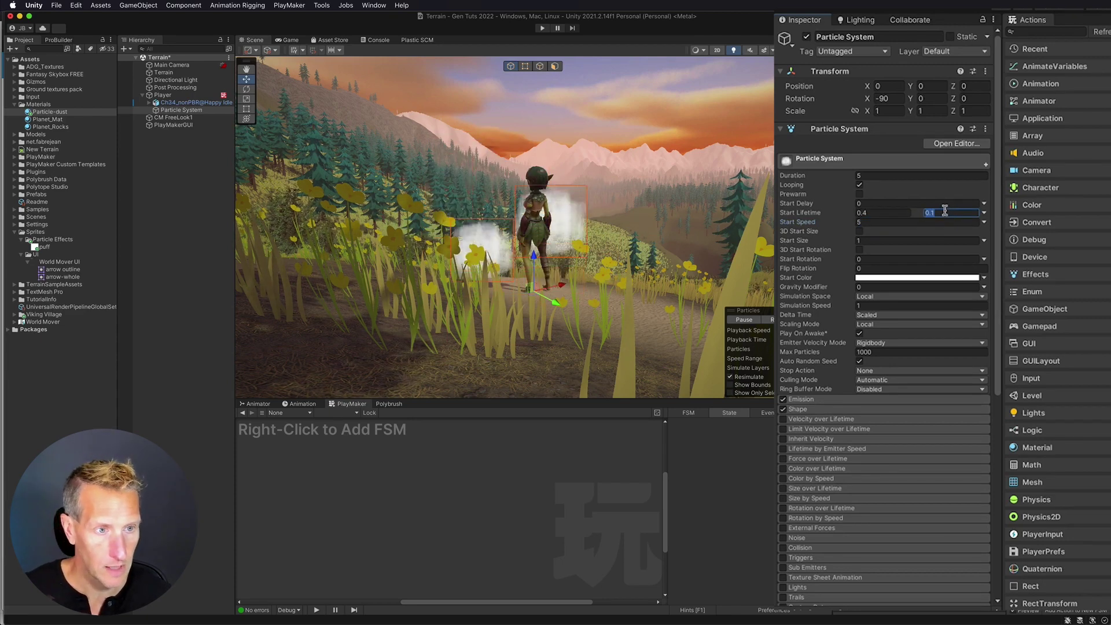
{"action": "type", "text": "1"}
{"action": "key", "text": "Tab"}
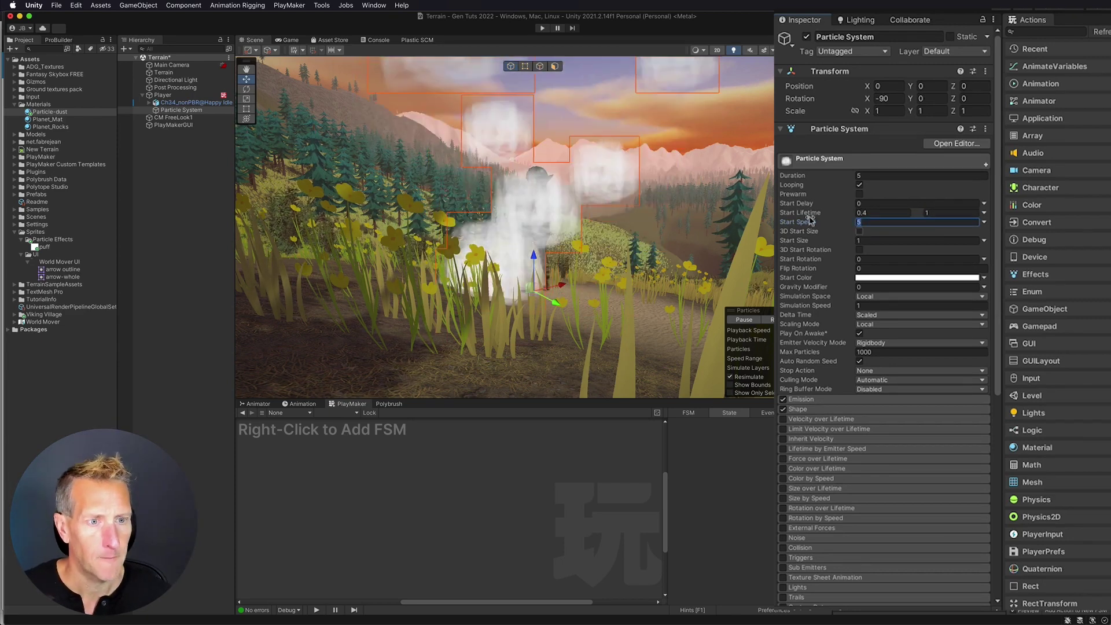
{"action": "left_click", "coordinate": [983, 222]}
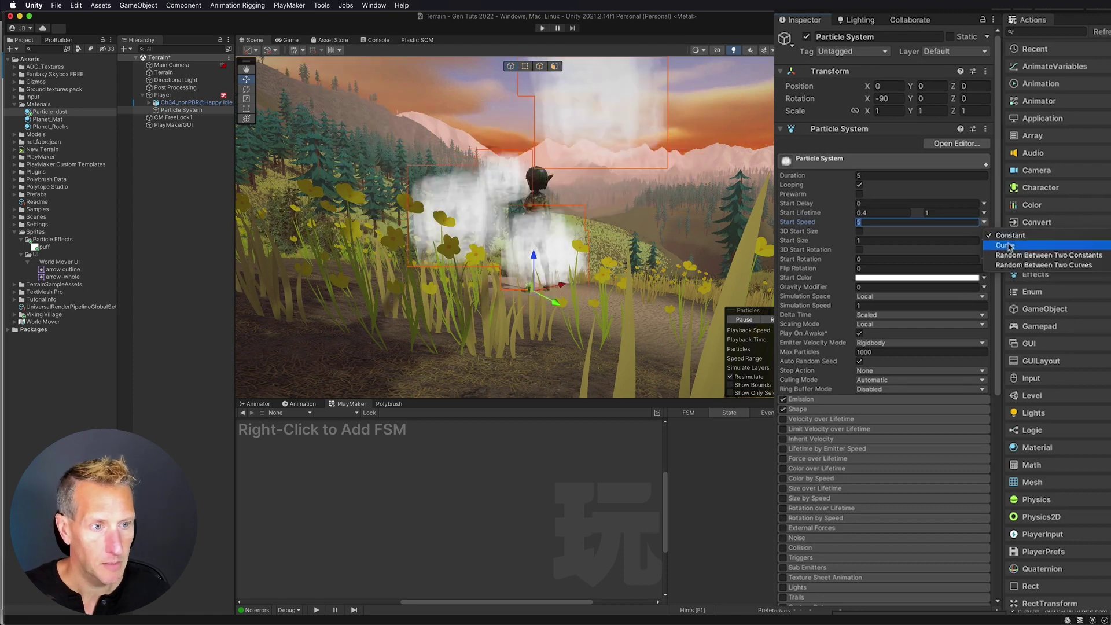
Make Start Speed random between 0.1 and 0.2
{"action": "left_click", "coordinate": [962, 247]}
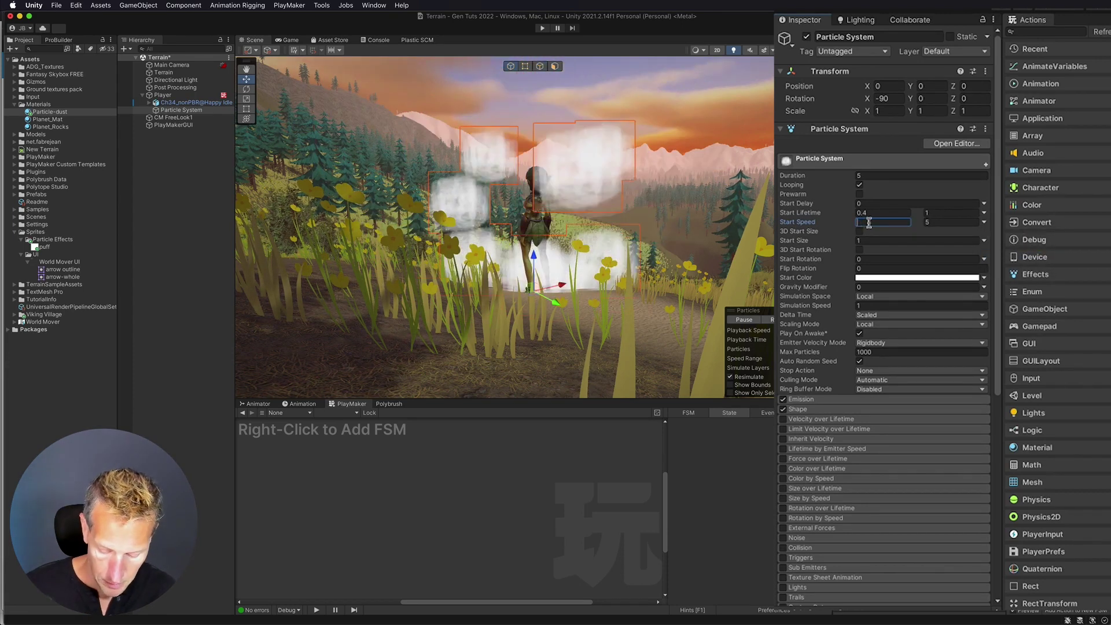
{"action": "type", "text": "10.1"}
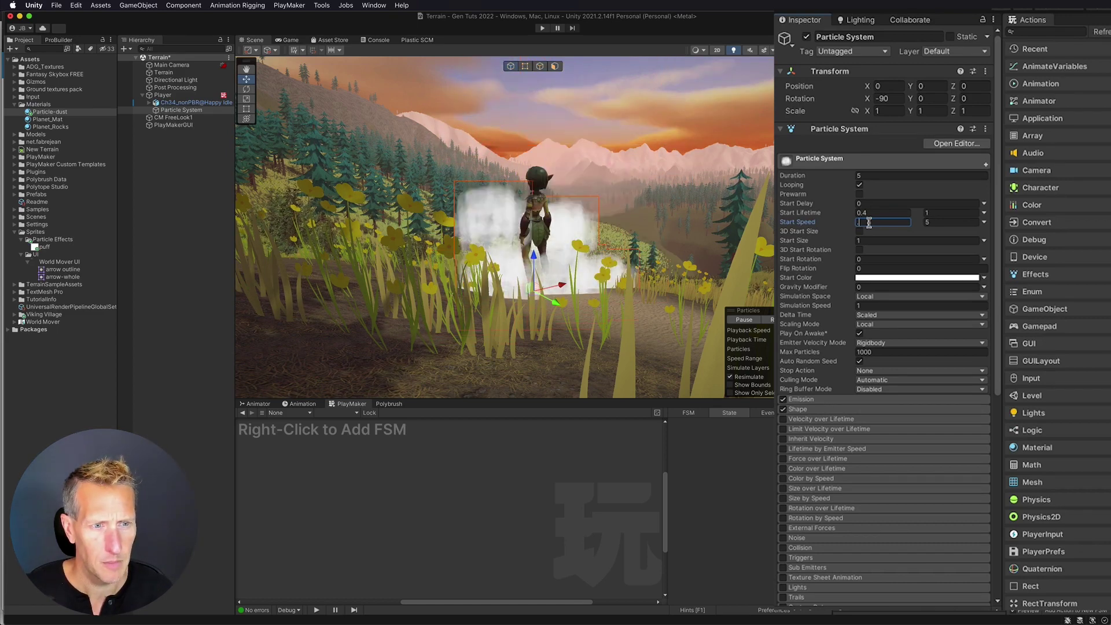
{"action": "key", "text": "Tab"}
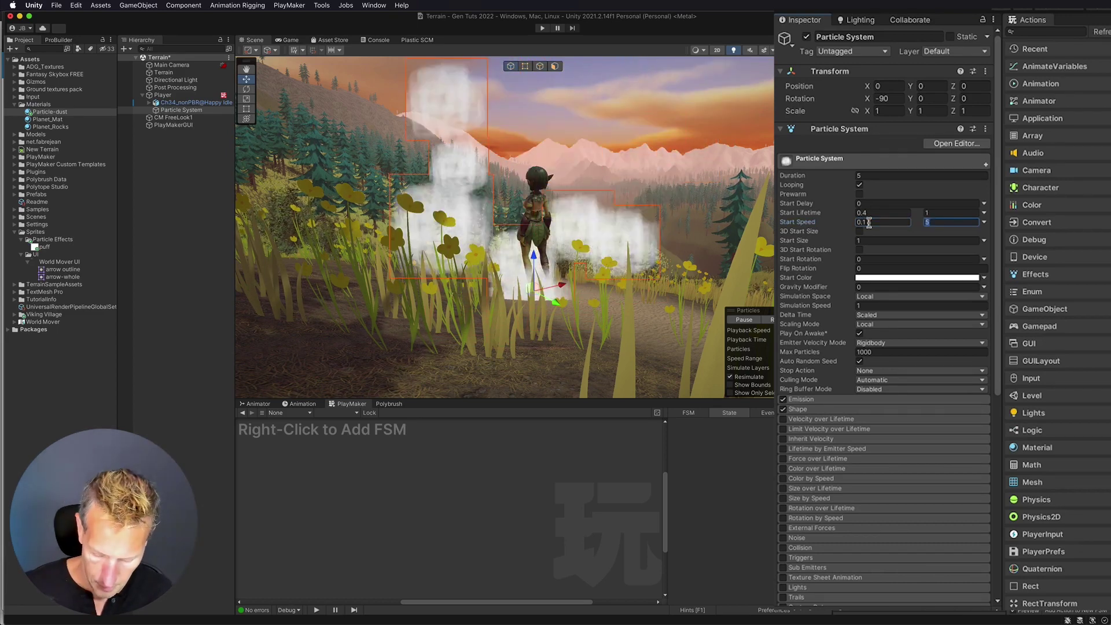
{"action": "type", "text": "0.2"}
{"action": "key", "text": "Tab"}
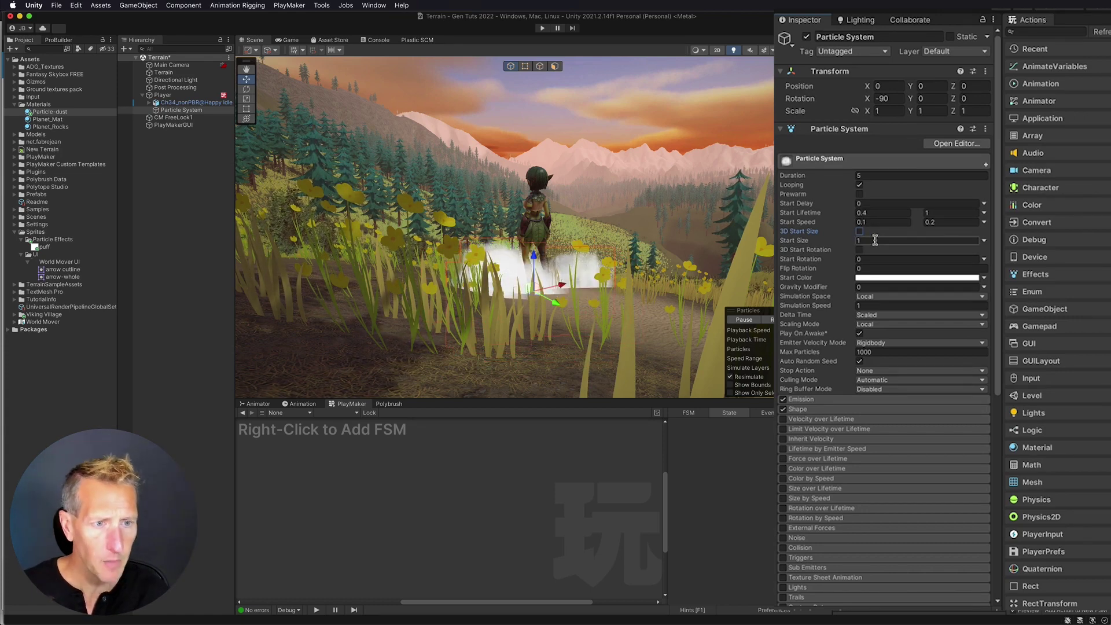
Make Start Size random between 0.3 and 0.5
{"action": "left_click", "coordinate": [983, 242]}
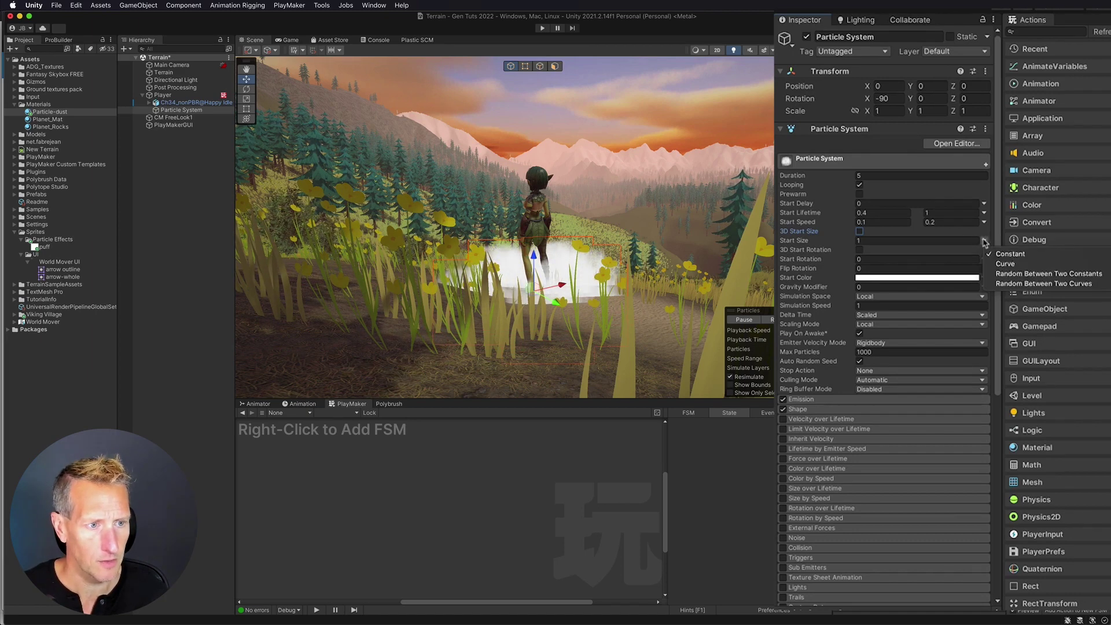
{"action": "left_click", "coordinate": [1027, 274]}
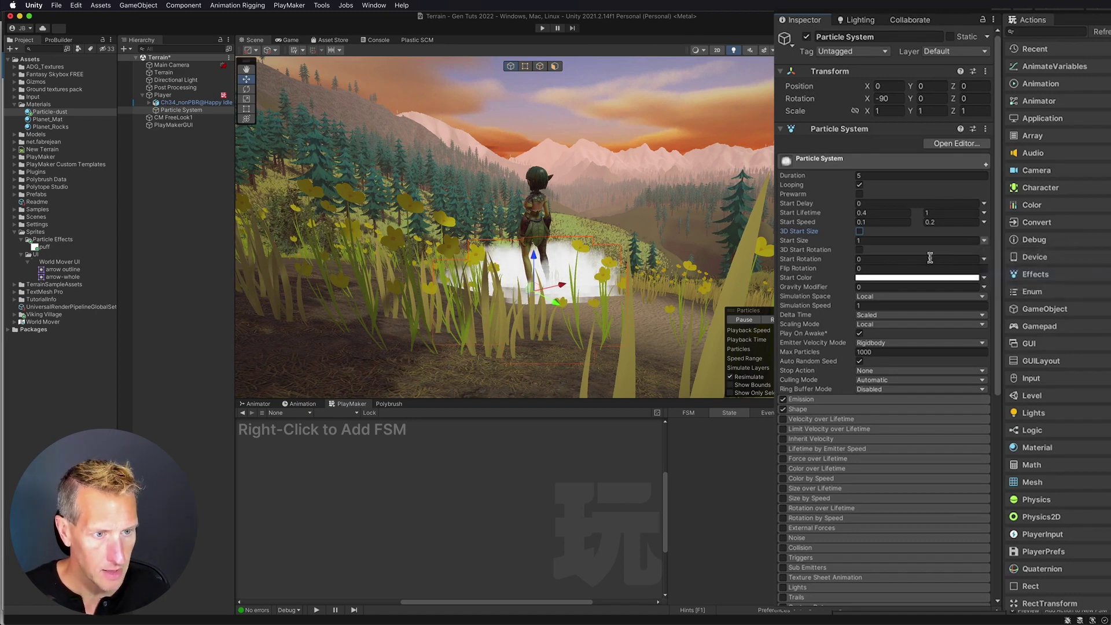
{"action": "left_click", "coordinate": [874, 239]}
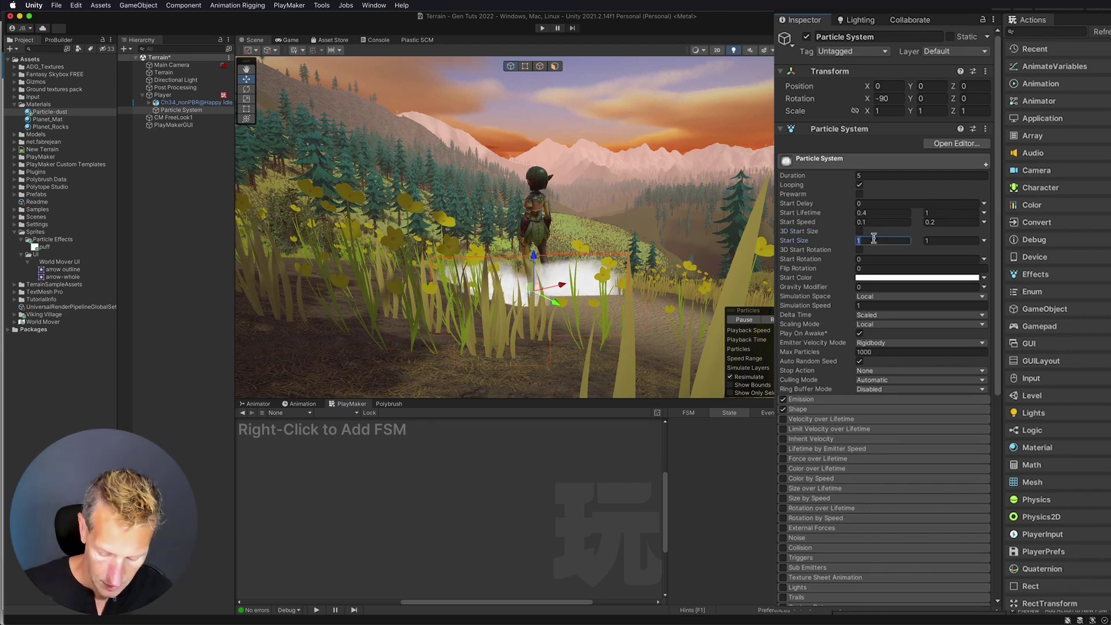
{"action": "key", "text": "BackSpace"}
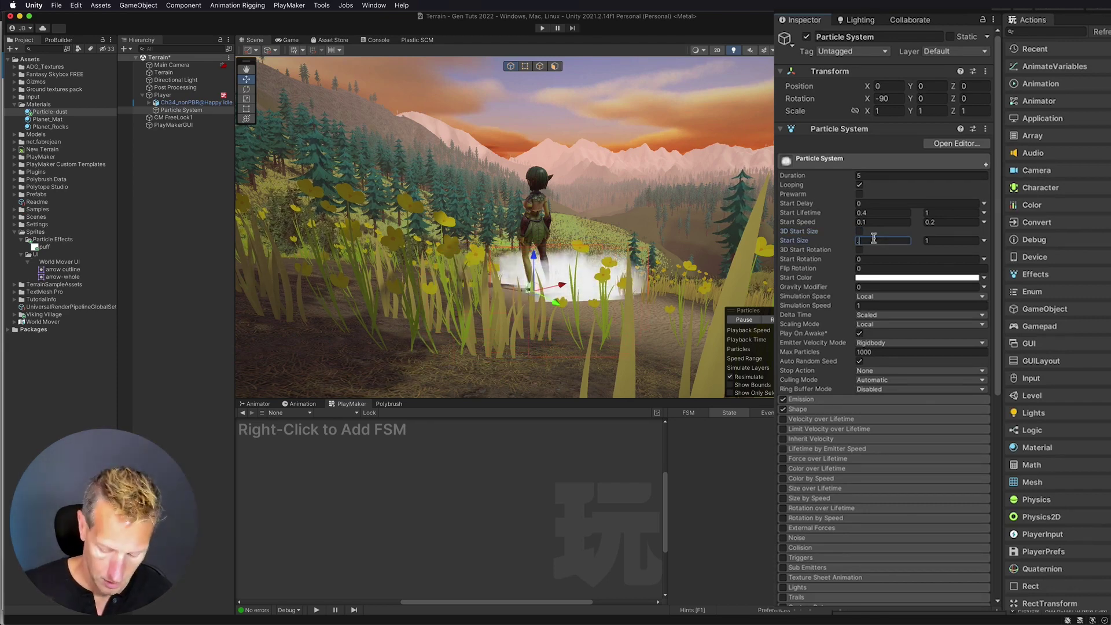
{"action": "type", "text": "0.3"}
{"action": "key", "text": "Tab"}
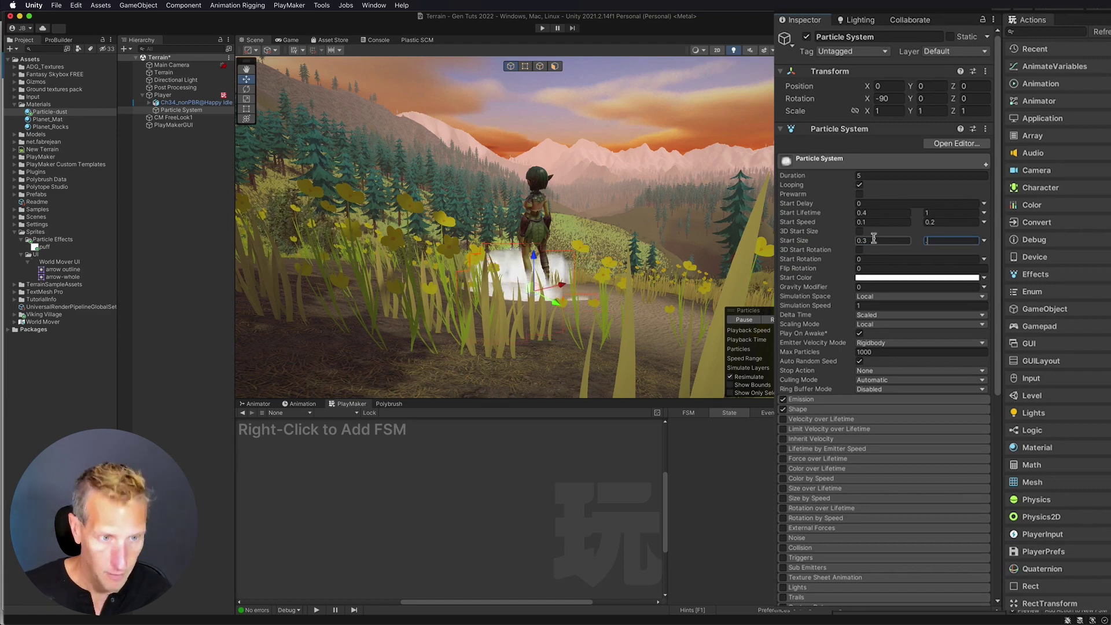
{"action": "type", "text": "0.5"}
{"action": "key", "text": "Tab"}
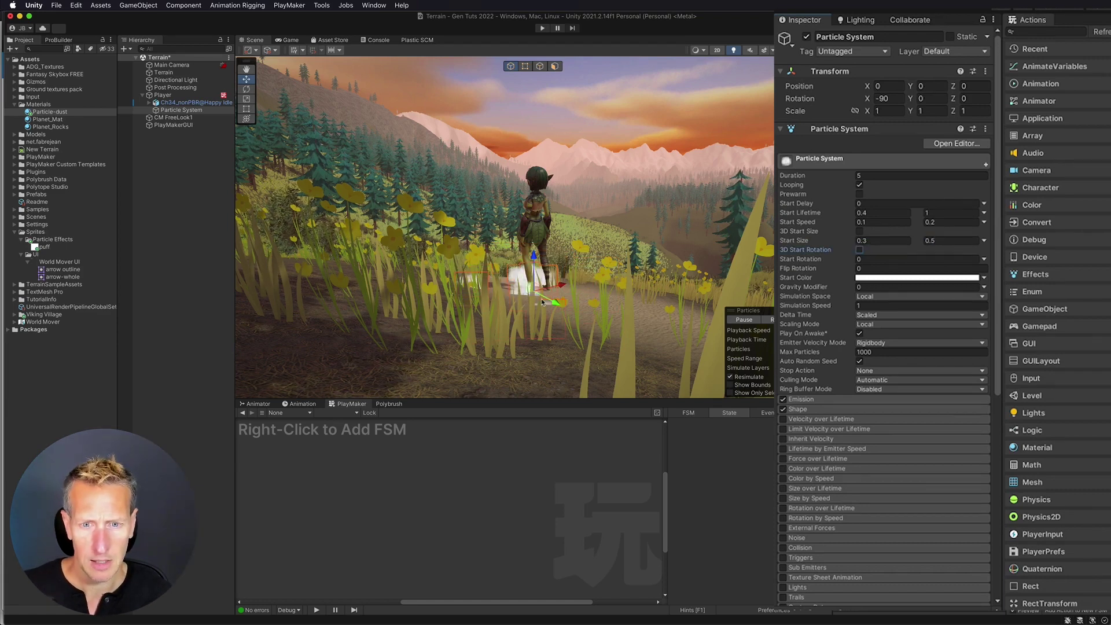
{"action": "scroll", "coordinate": [542, 301], "scroll_direction": "up", "scroll_amount": 5}
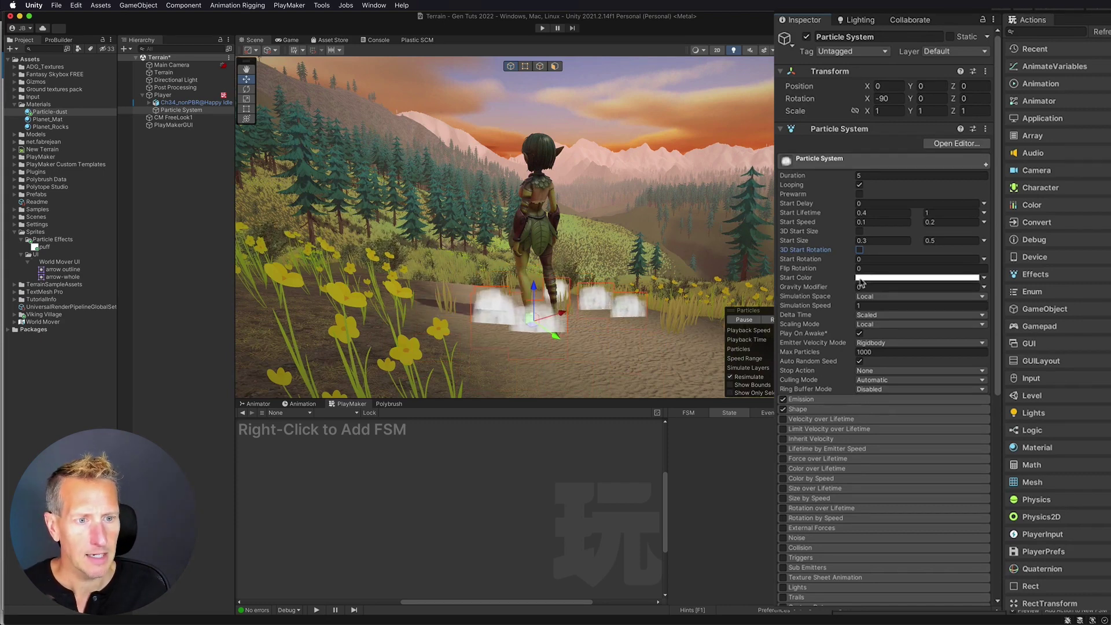
Set the particle Start Color to the ground tone 917D5E, sampled from the Scene view
{"action": "left_click", "coordinate": [976, 278]}
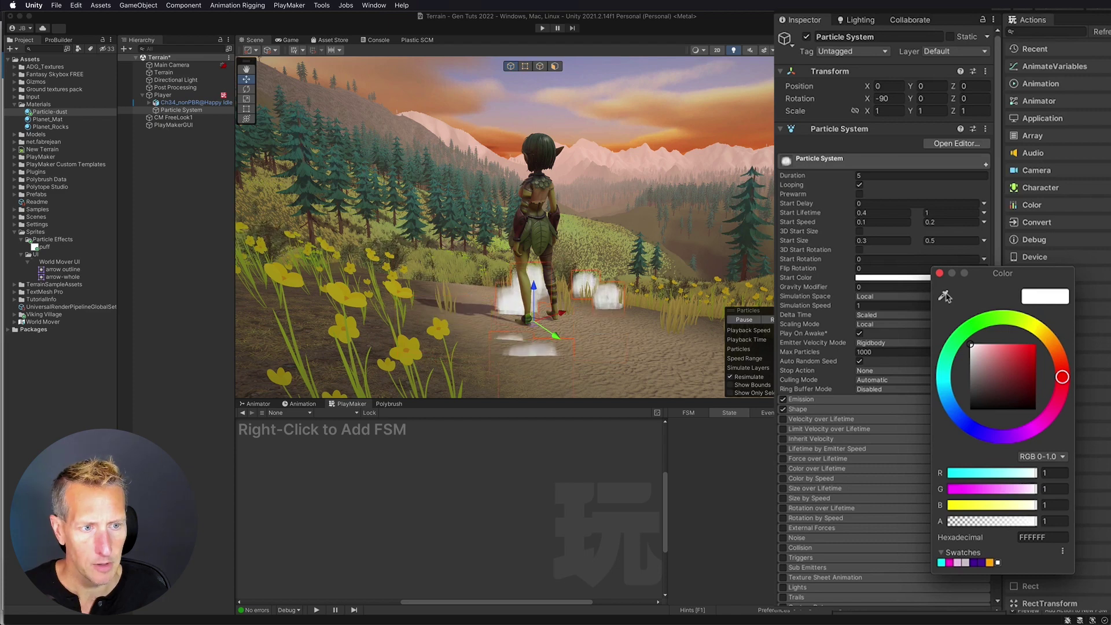
{"action": "left_click", "coordinate": [944, 296]}
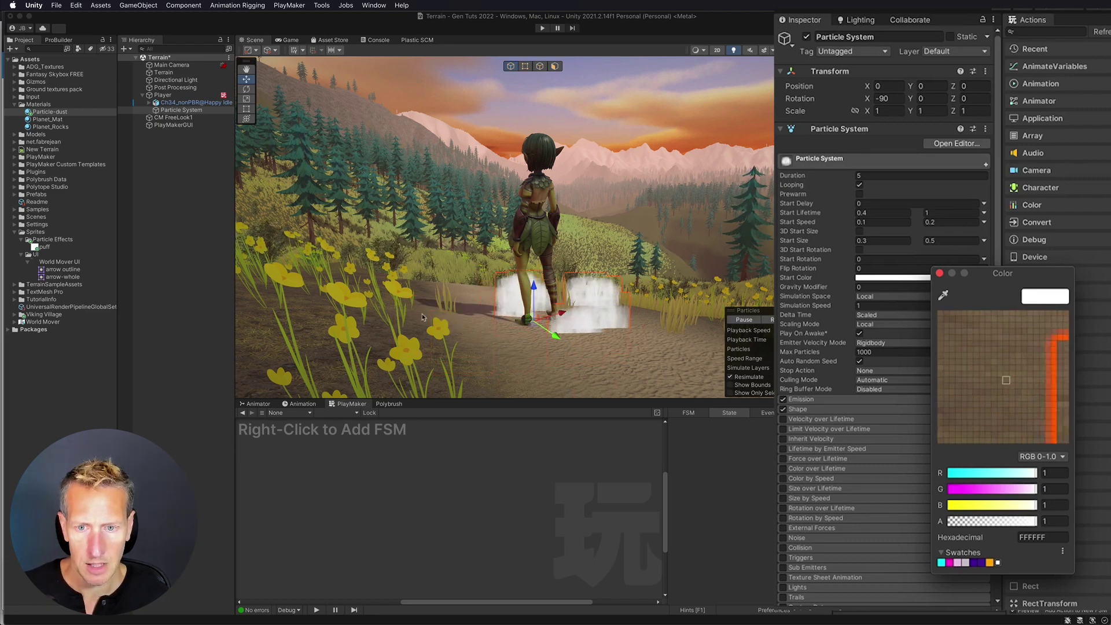
{"action": "left_click", "coordinate": [459, 324]}
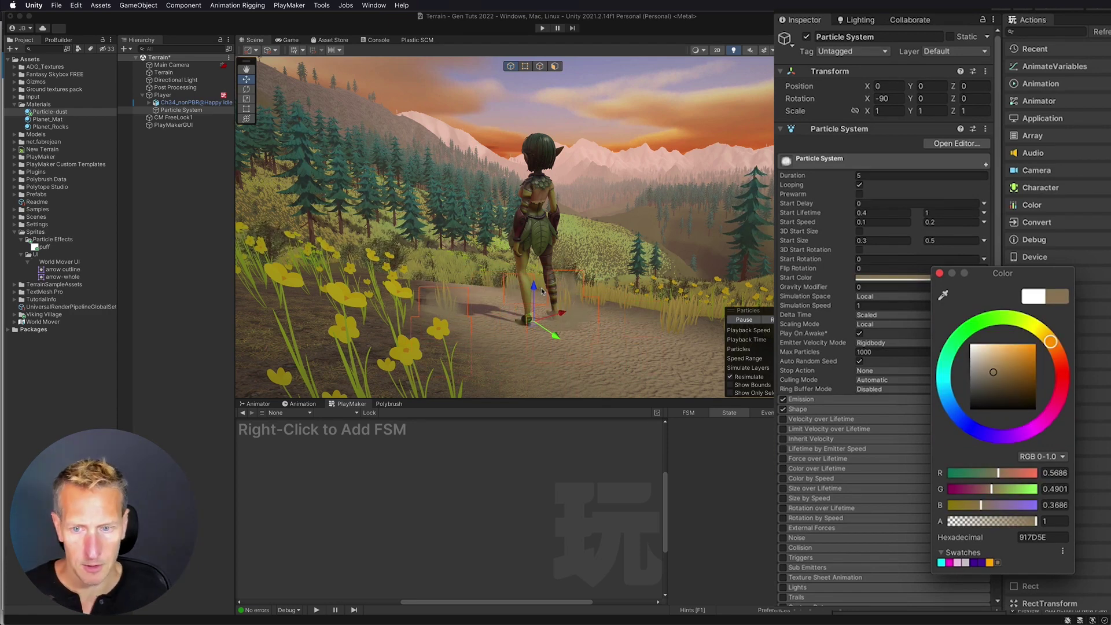
{"action": "left_click", "coordinate": [939, 273]}
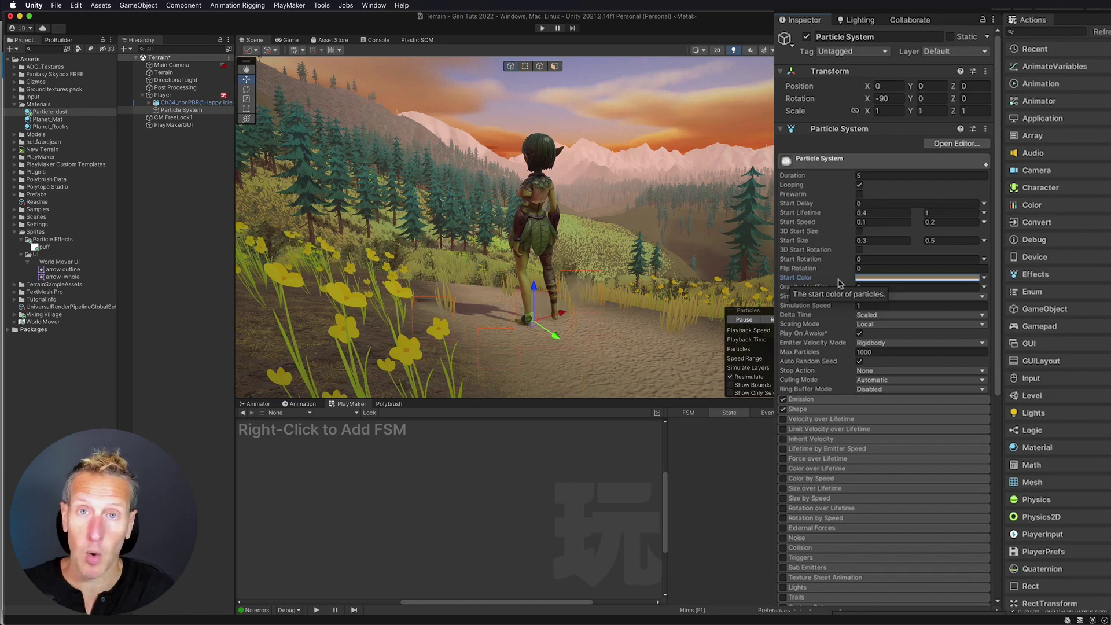
Set the emitter Shape radius to 0.0001
{"action": "left_click", "coordinate": [807, 411]}
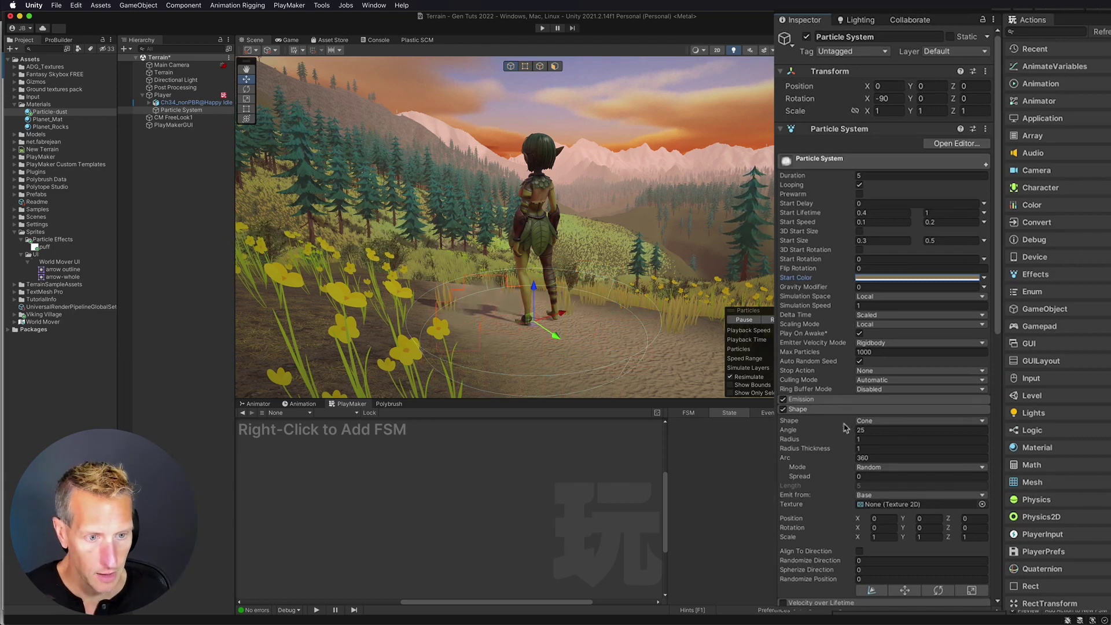
{"action": "left_click", "coordinate": [788, 441]}
{"action": "type", "text": "0.0001"}
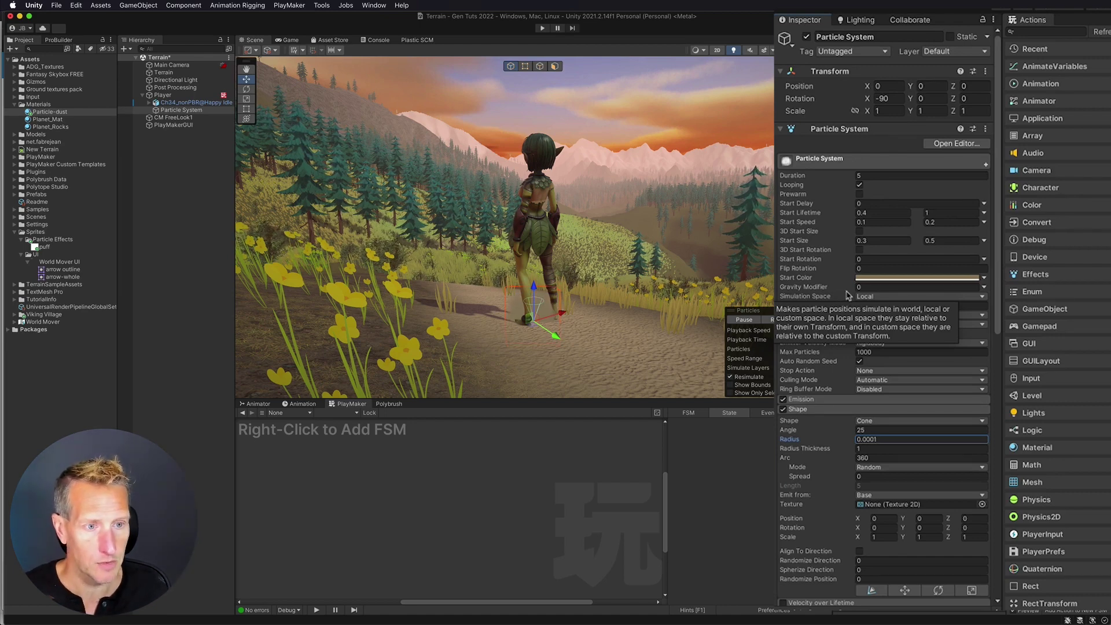
Switch Simulation Space to World, then collapse Shape and expand the Emission settings
{"action": "left_click", "coordinate": [883, 297]}
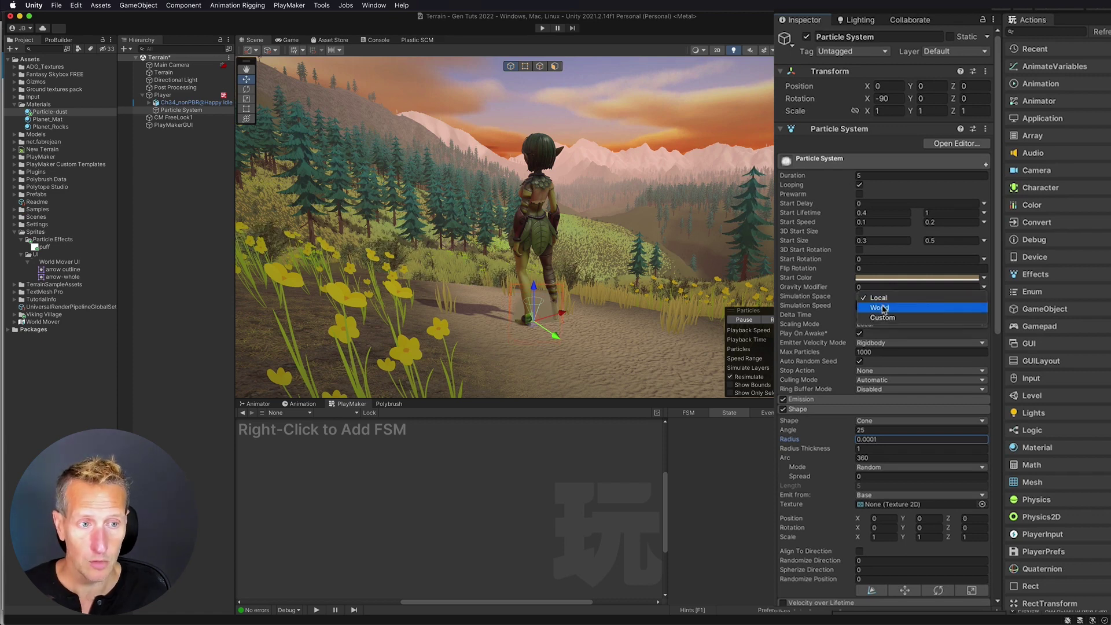
{"action": "left_click", "coordinate": [882, 306]}
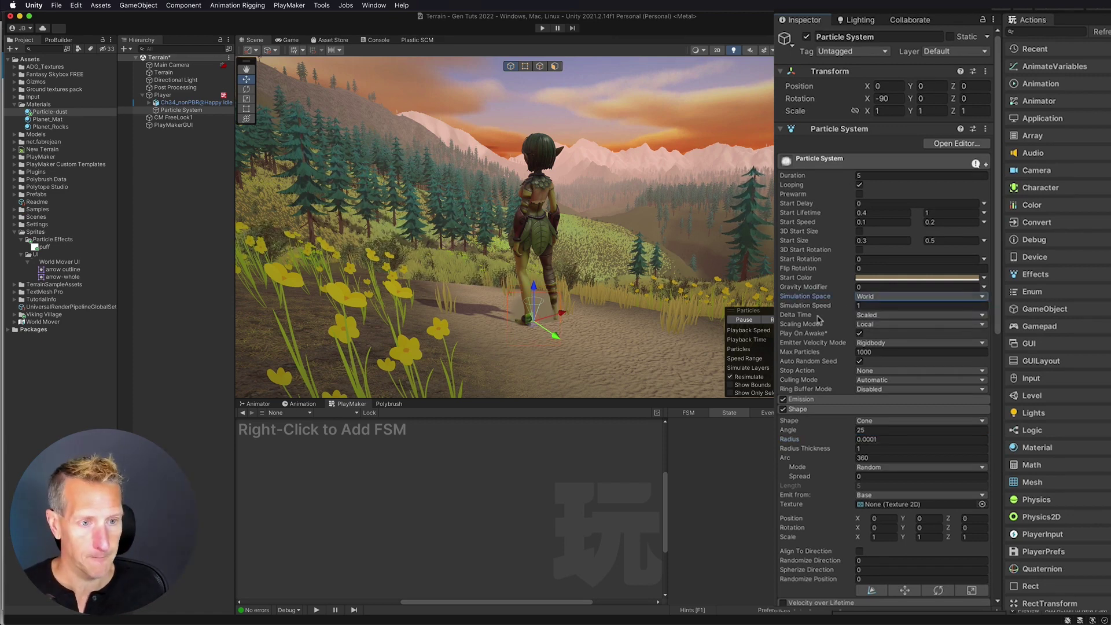
{"action": "mouse_move", "coordinate": [814, 352]}
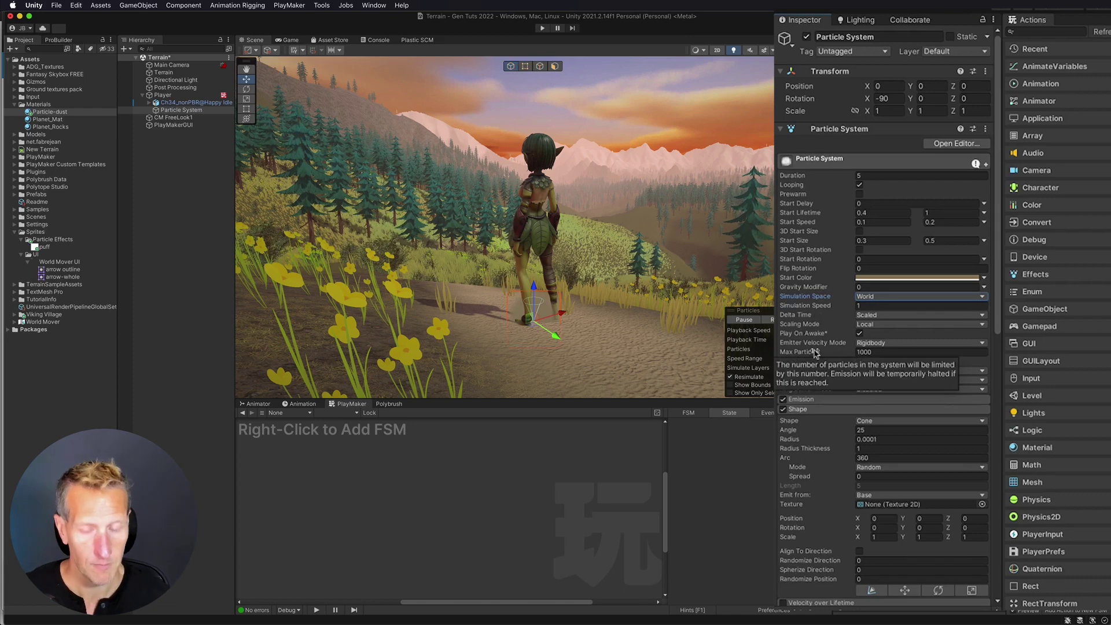
{"action": "left_click", "coordinate": [817, 409]}
{"action": "mouse_move", "coordinate": [817, 409]}
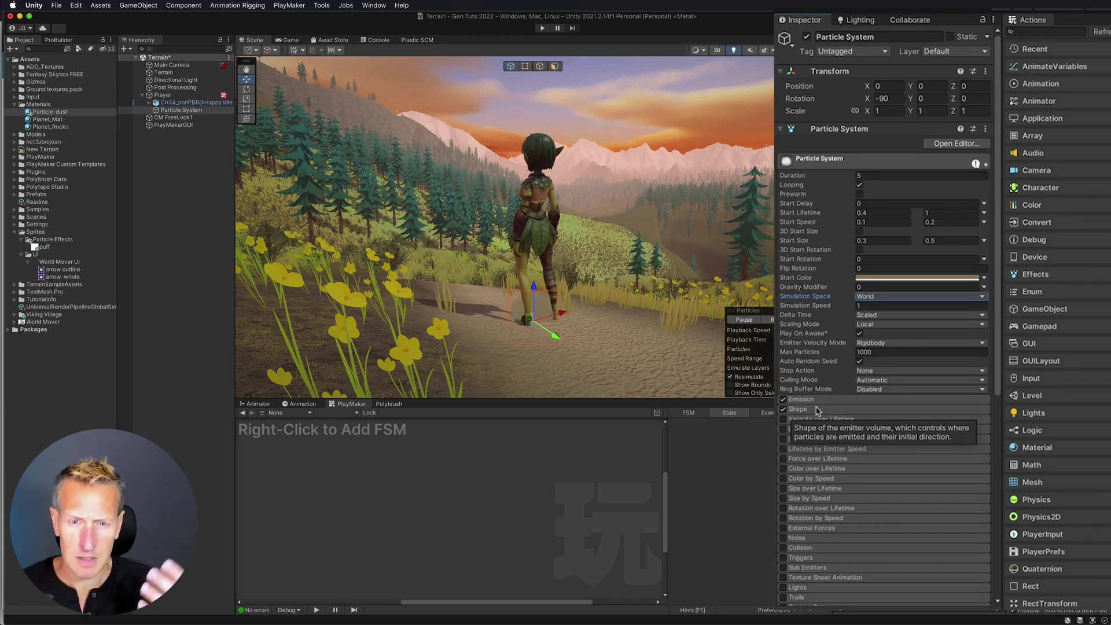
{"action": "left_click", "coordinate": [813, 399]}
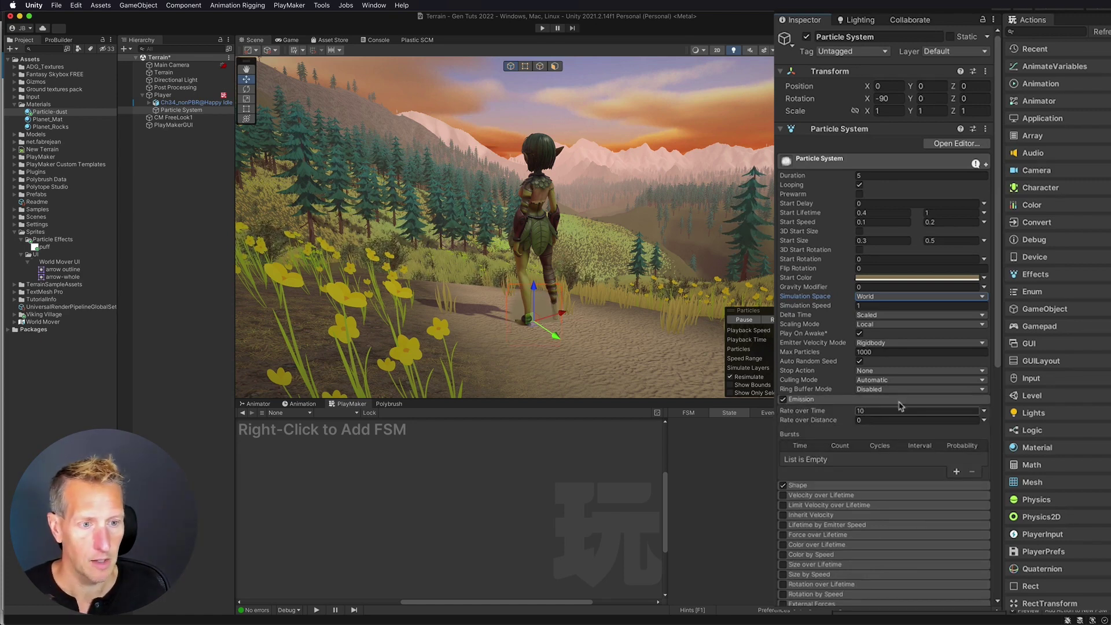
Set Emission Rate over Time to 0 and add one burst with Count 1
{"action": "left_click", "coordinate": [860, 410]}
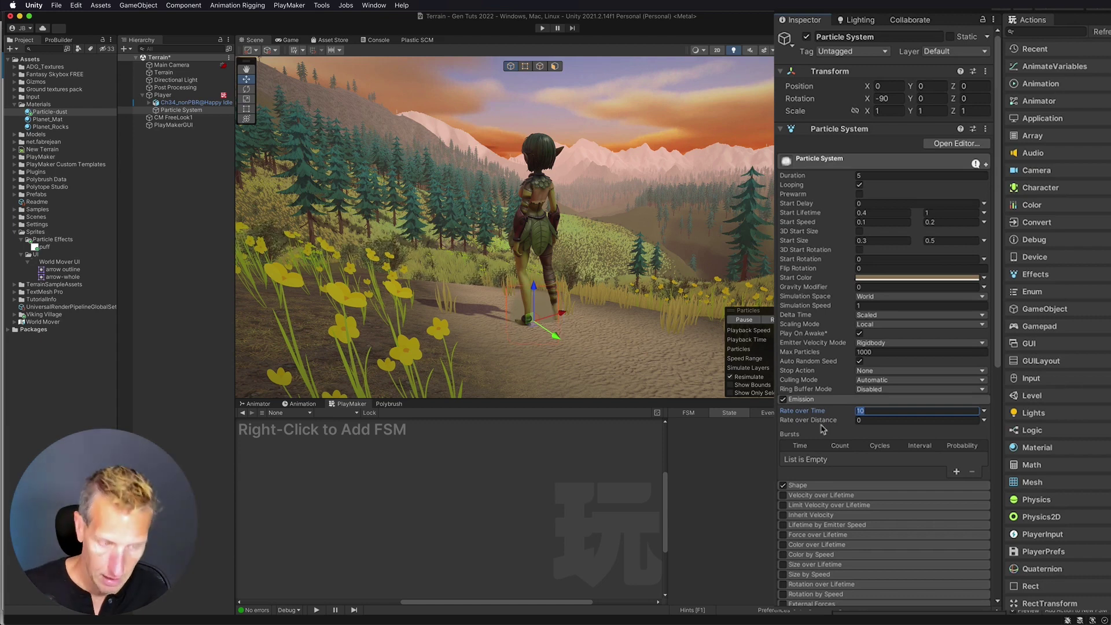
{"action": "type", "text": "0"}
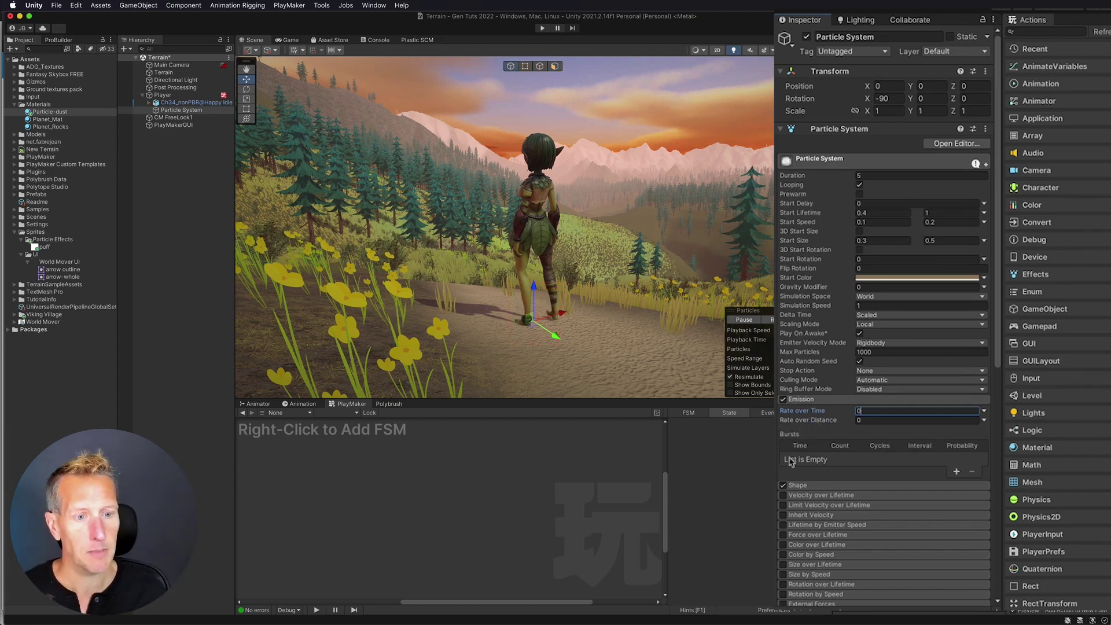
{"action": "left_click", "coordinate": [956, 472]}
{"action": "left_click", "coordinate": [833, 458]}
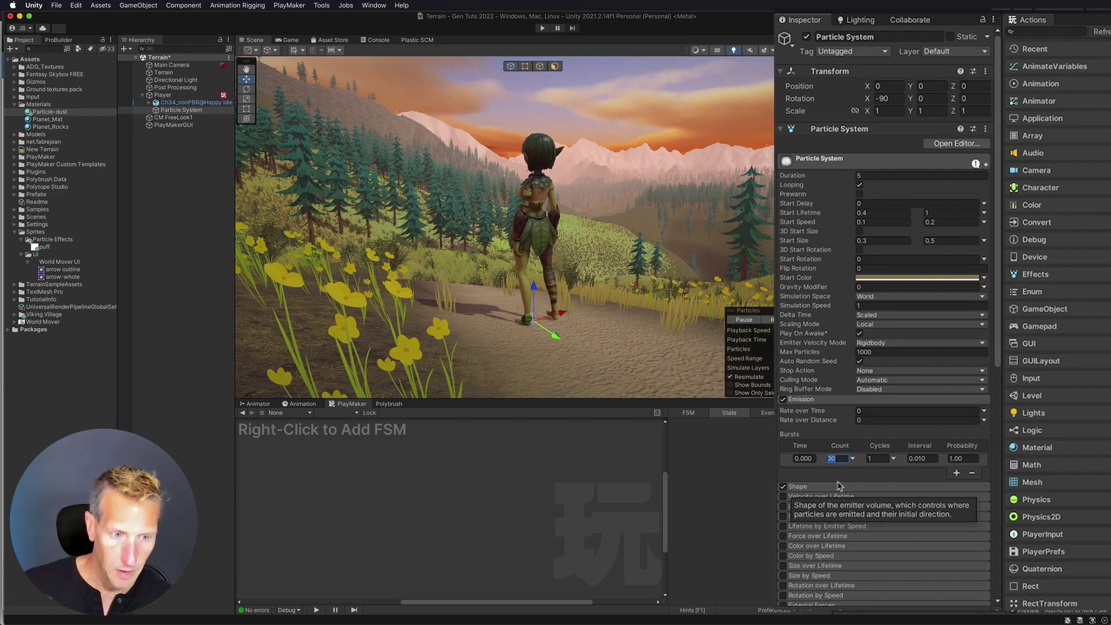
{"action": "type", "text": "1"}
{"action": "key", "text": "Tab"}
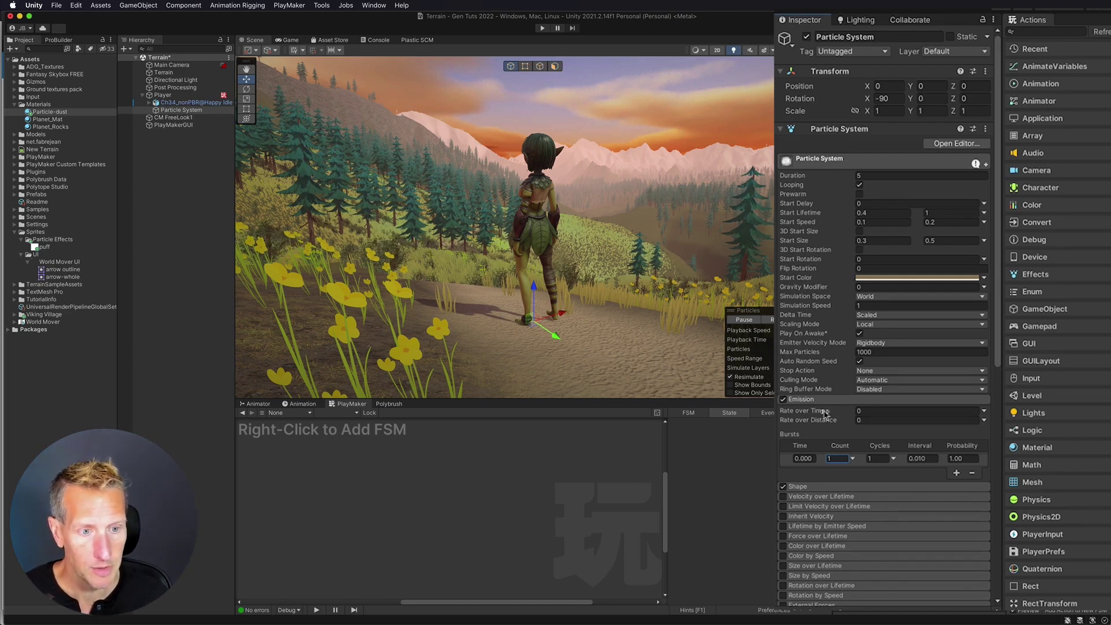
{"action": "scroll", "coordinate": [827, 408], "scroll_direction": "down", "scroll_amount": 3}
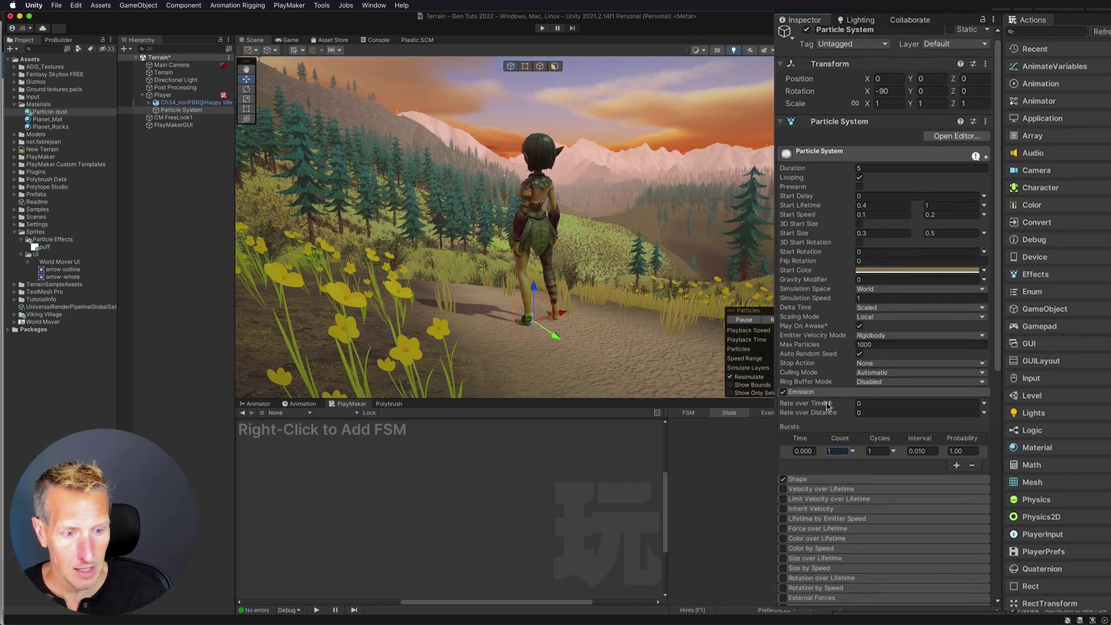
{"action": "scroll", "coordinate": [825, 392], "scroll_direction": "down", "scroll_amount": 4}
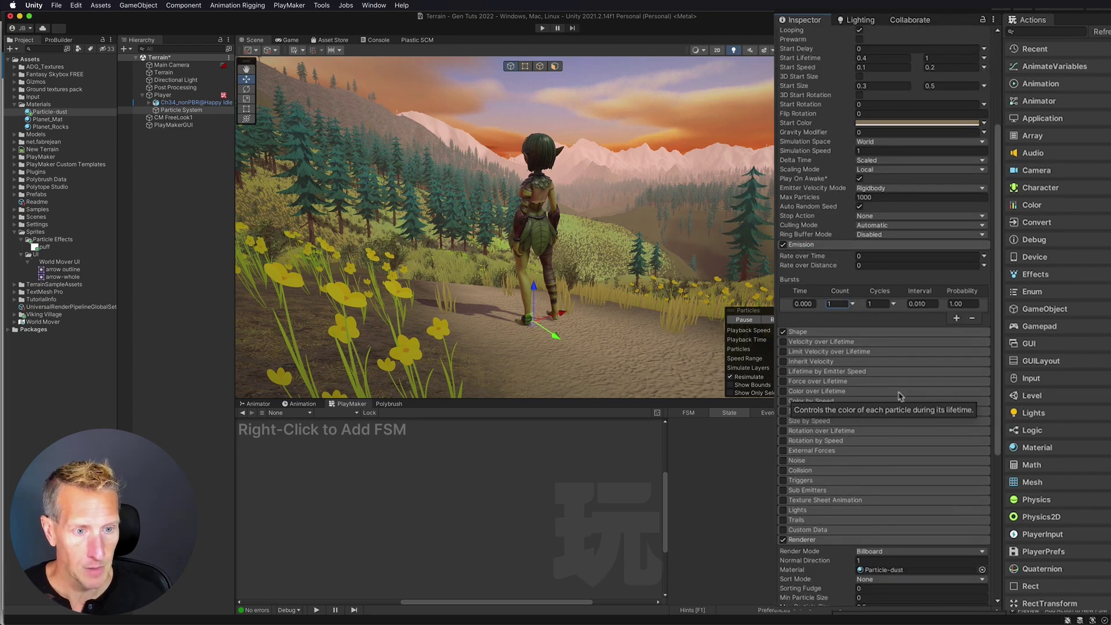
Enable Color over Lifetime with a white gradient whose end alpha fades to 0
{"action": "left_click", "coordinate": [783, 391]}
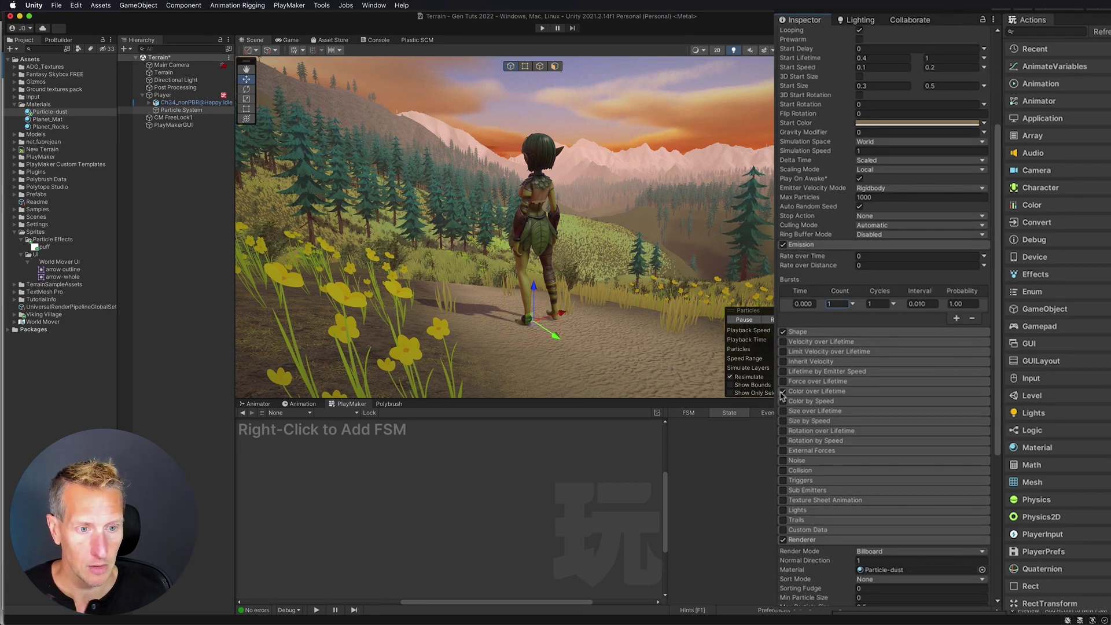
{"action": "left_click", "coordinate": [810, 393]}
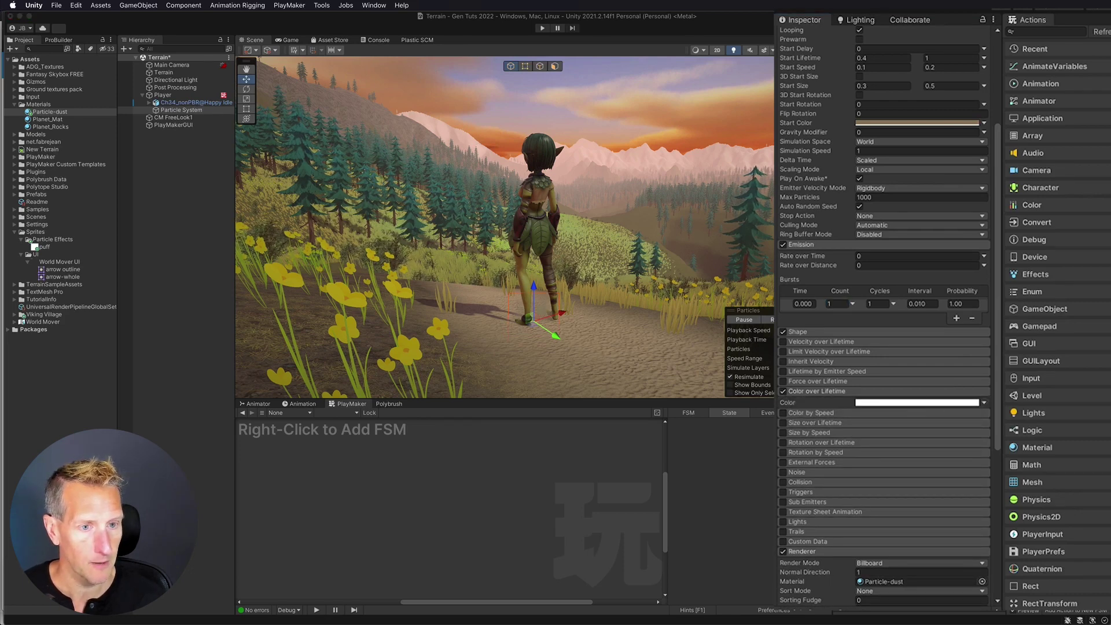
{"action": "left_click", "coordinate": [911, 402]}
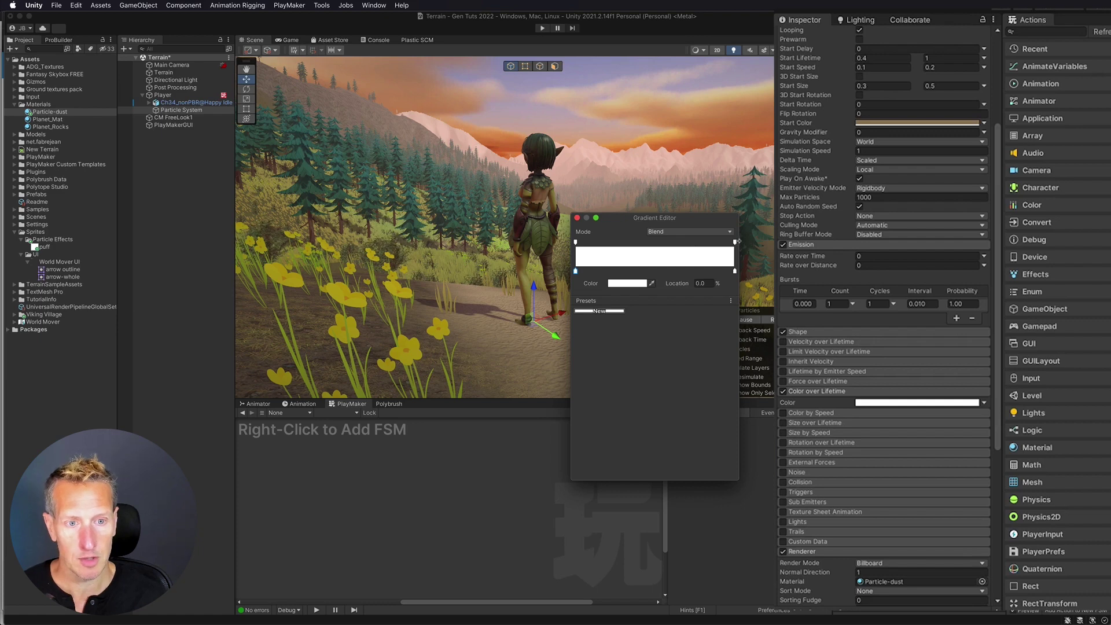
{"action": "left_click", "coordinate": [734, 243]}
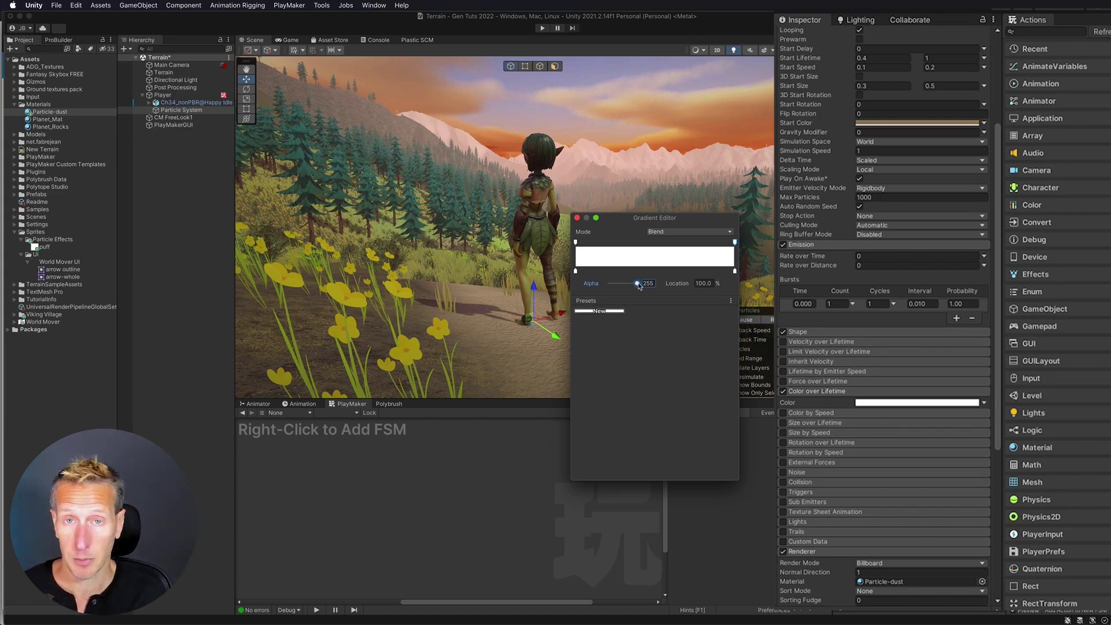
{"action": "left_click_drag", "start_coordinate": [639, 286], "coordinate": [586, 286]}
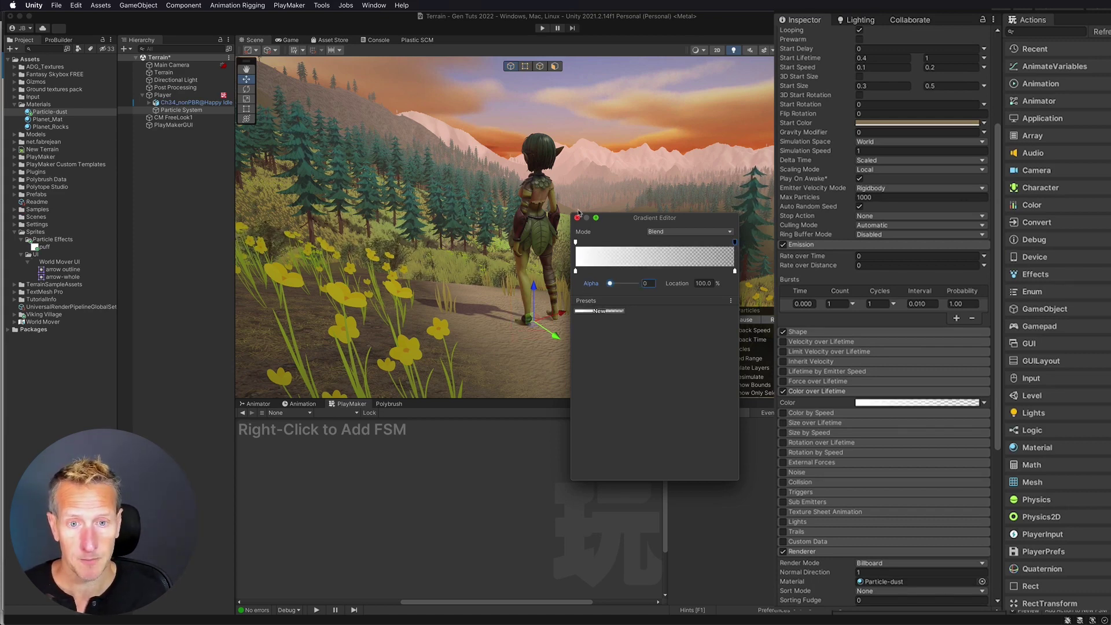
{"action": "left_click", "coordinate": [577, 218]}
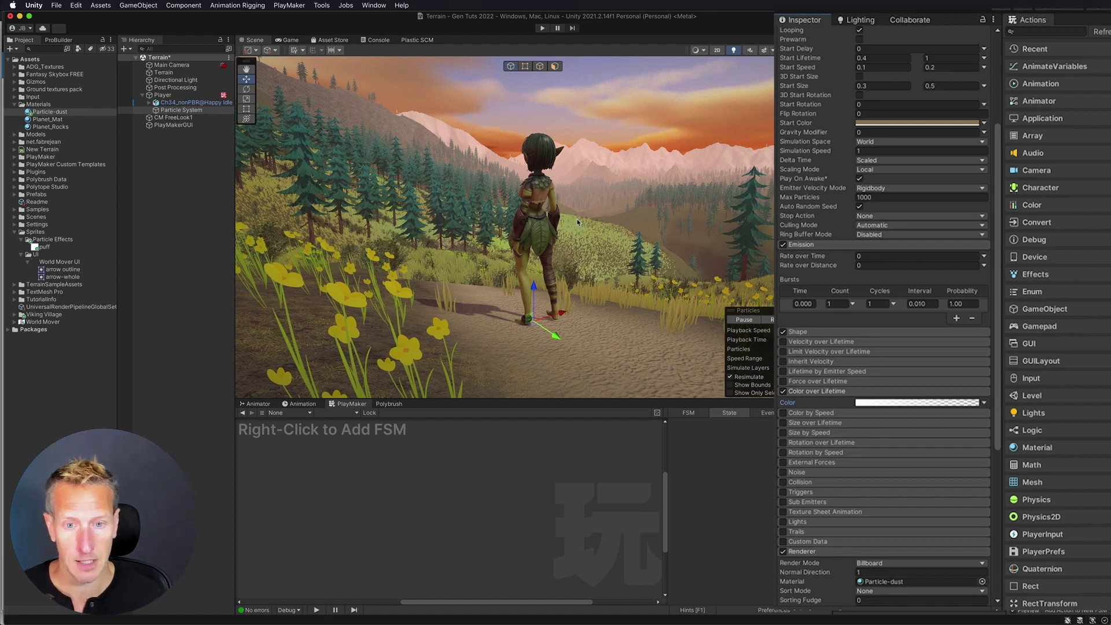
Enable Size over Lifetime and raise its curve's starting key to about 0.801
{"action": "left_click", "coordinate": [815, 392]}
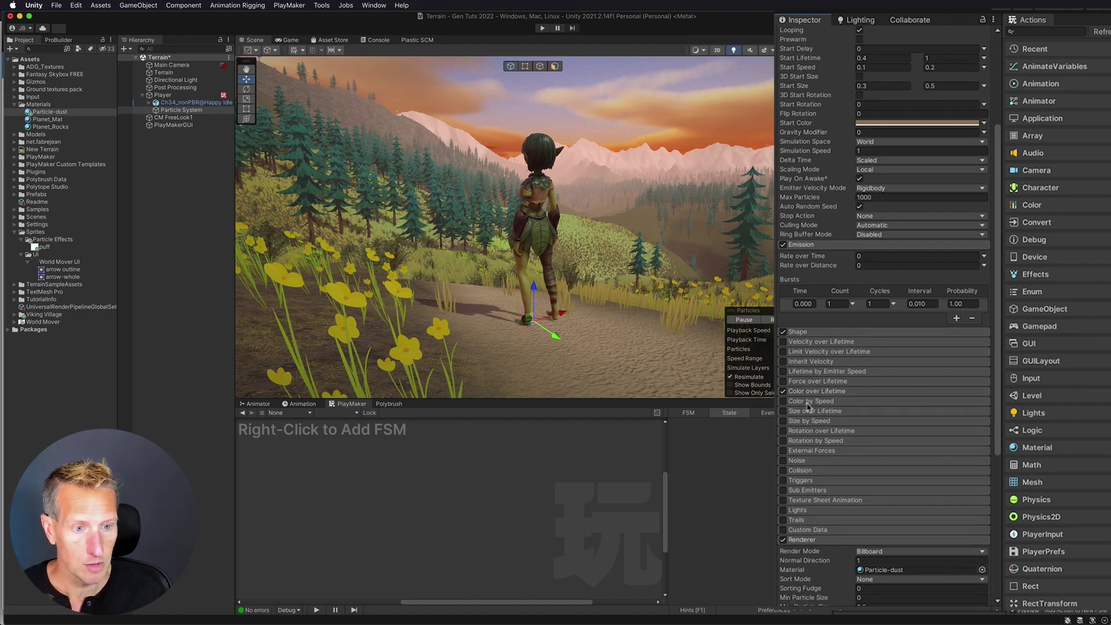
{"action": "left_click", "coordinate": [784, 411]}
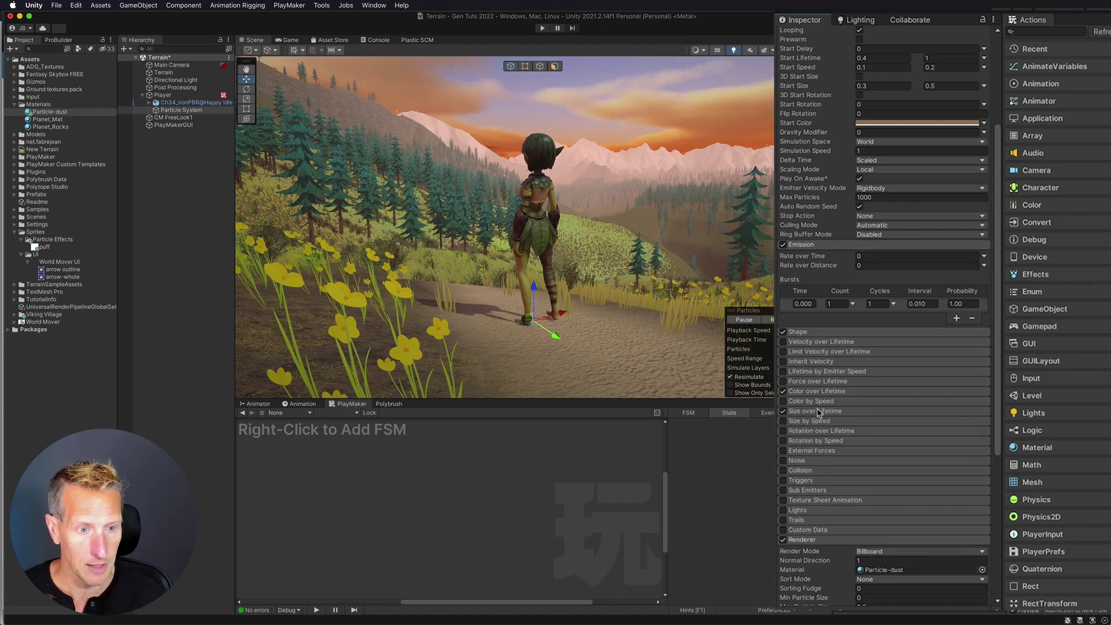
{"action": "left_click", "coordinate": [816, 412]}
{"action": "scroll", "coordinate": [816, 414], "scroll_direction": "down", "scroll_amount": 5}
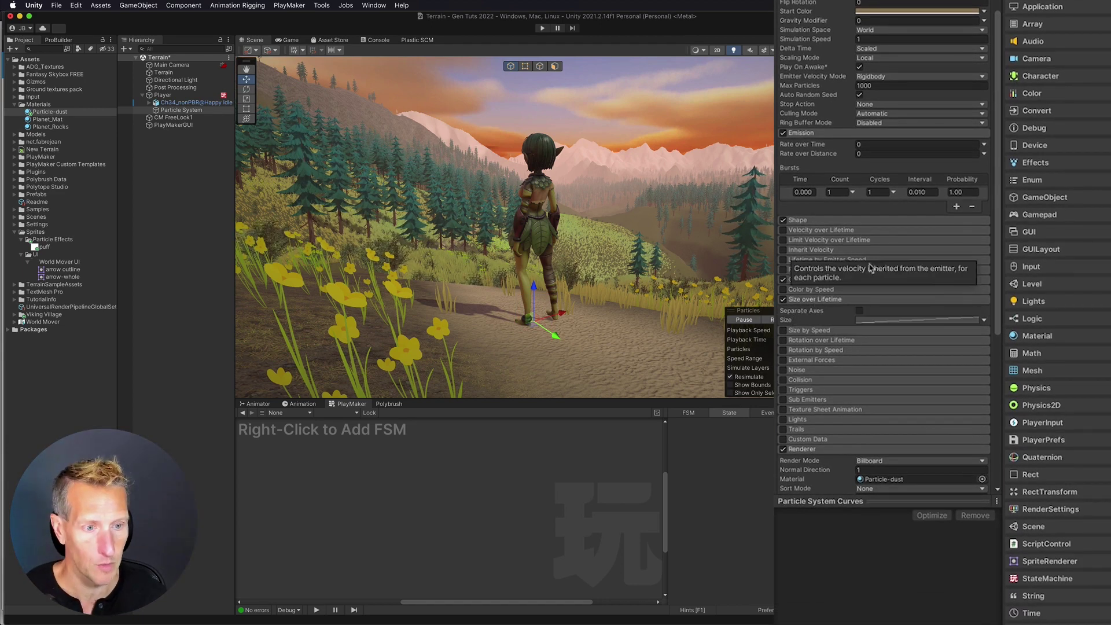
{"action": "left_click", "coordinate": [907, 321]}
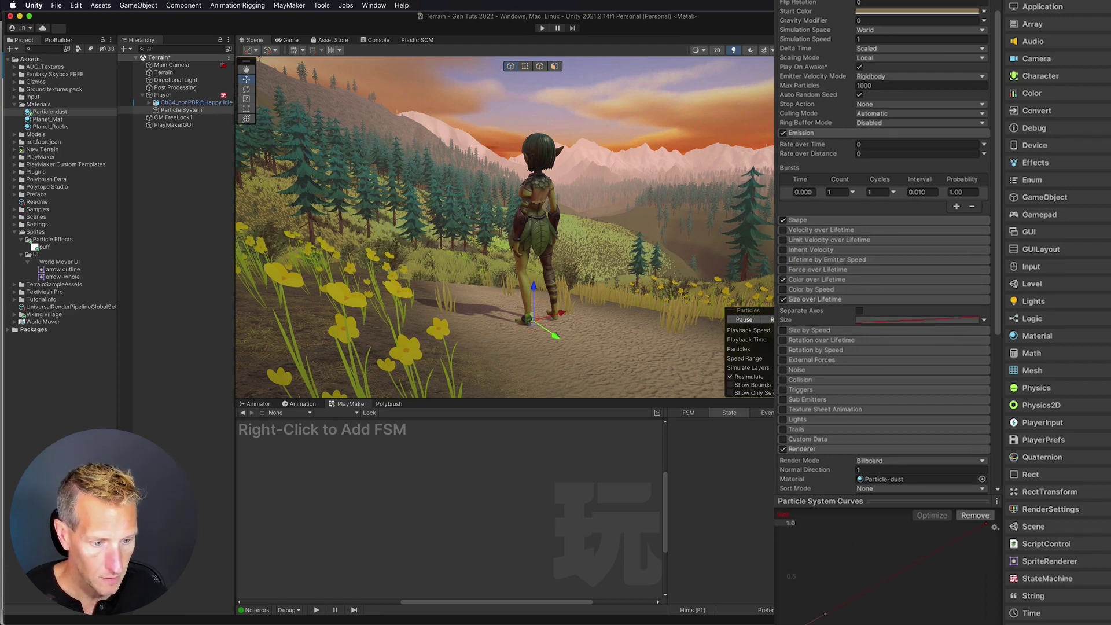
{"action": "left_click_drag", "start_coordinate": [824, 613], "coordinate": [819, 614]}
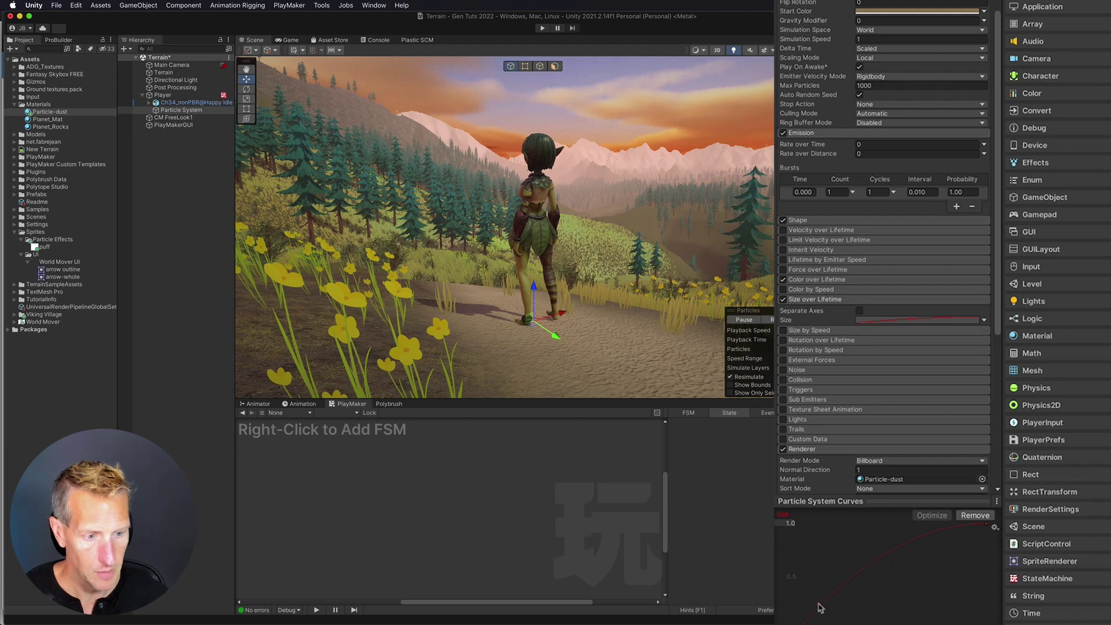
{"action": "left_click_drag", "start_coordinate": [788, 623], "coordinate": [787, 561]}
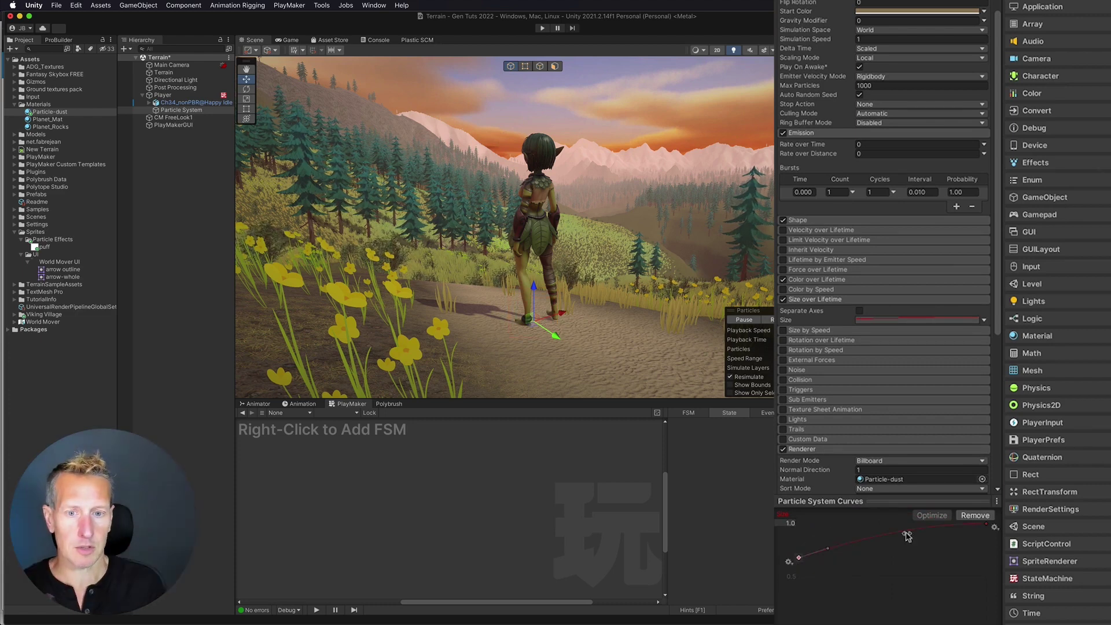
{"action": "scroll", "coordinate": [885, 347], "scroll_direction": "up", "scroll_amount": 4}
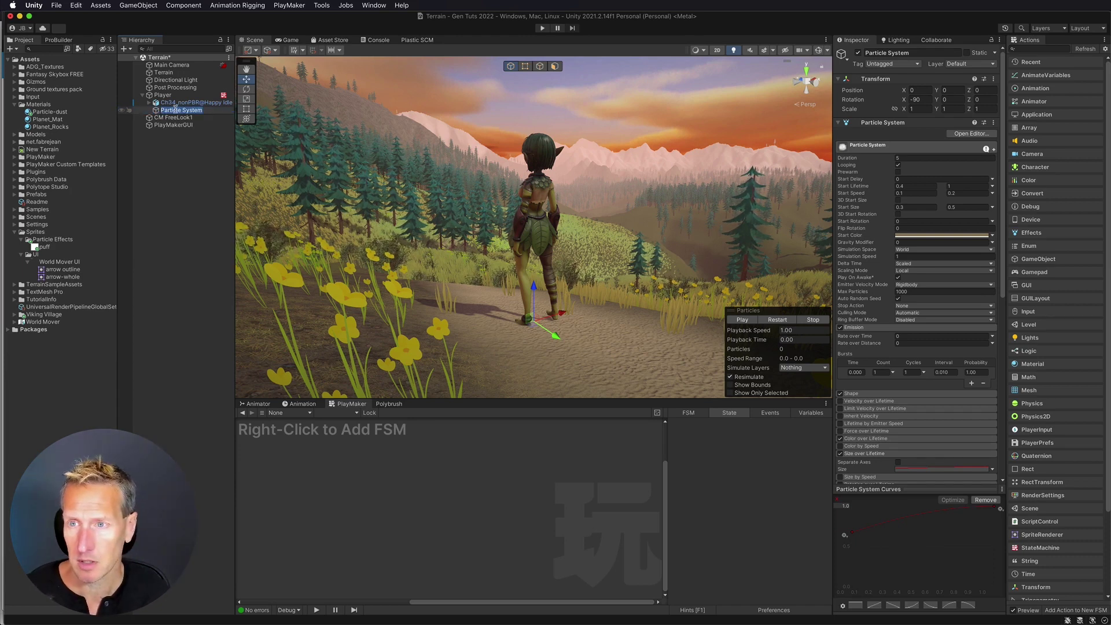
Rename the particle system to Dust and parent it under the player's character model
{"action": "type", "text": "Dust"}
{"action": "key", "text": "Return"}
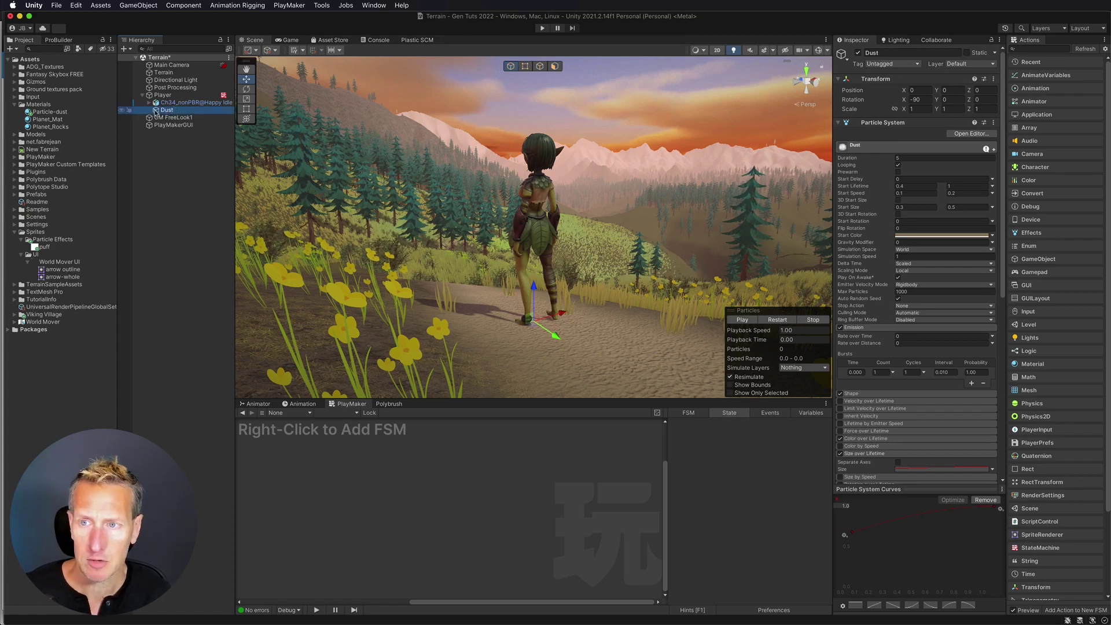
{"action": "left_click_drag", "start_coordinate": [156, 104], "coordinate": [158, 105]}
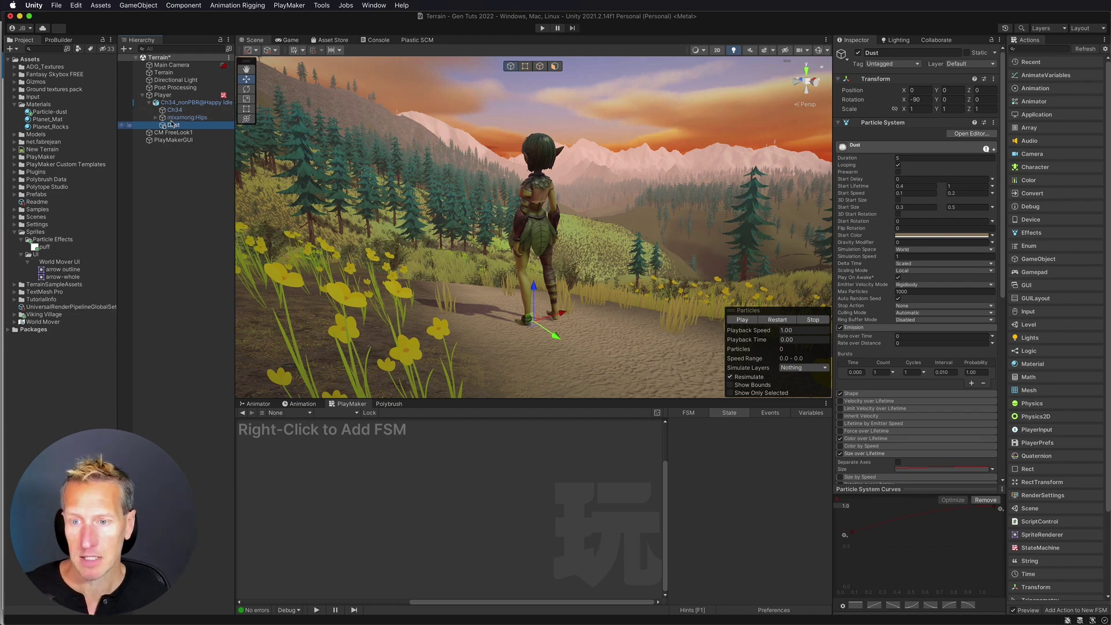
{"action": "left_click", "coordinate": [300, 405]}
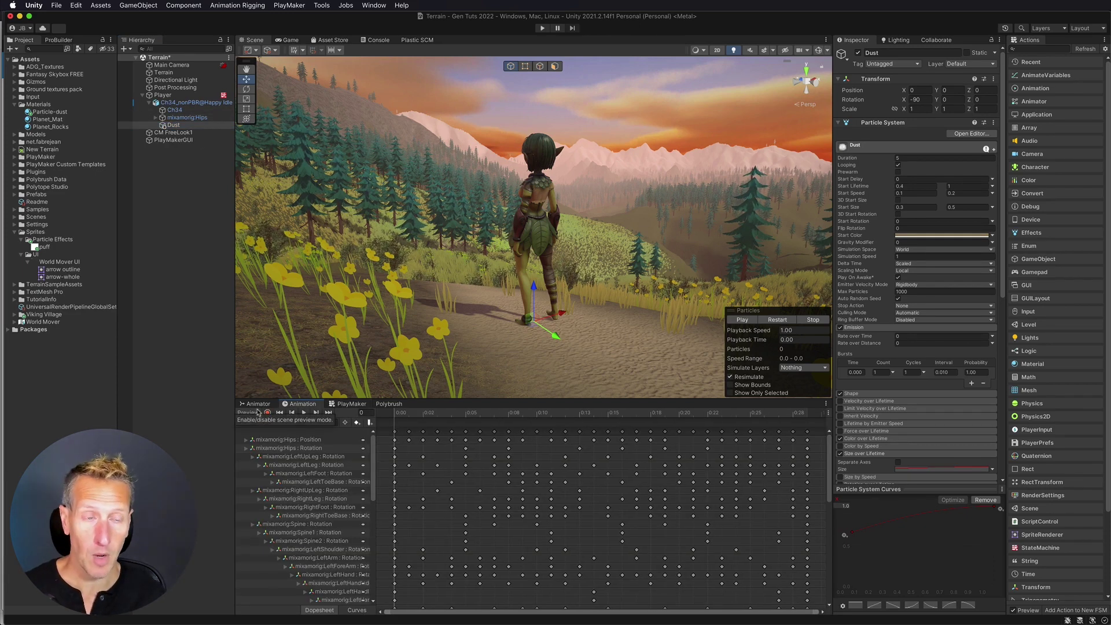
Deactivate Dust and record an Is Active off key for it in the Happy Idle1 clip
{"action": "left_click", "coordinate": [857, 53]}
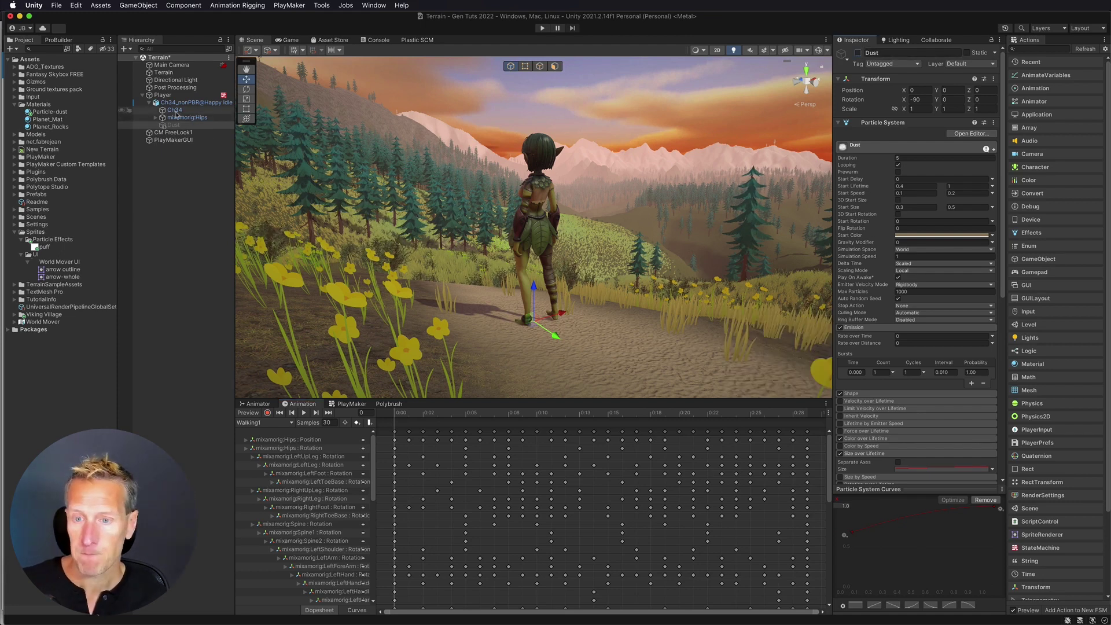
{"action": "left_click", "coordinate": [272, 423]}
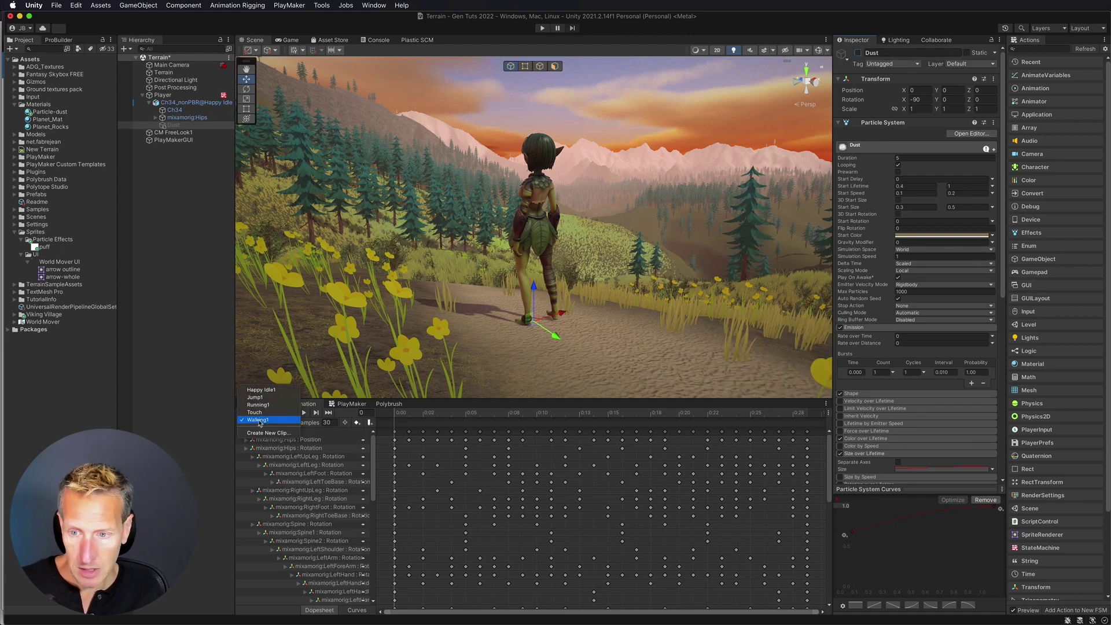
{"action": "left_click", "coordinate": [255, 391]}
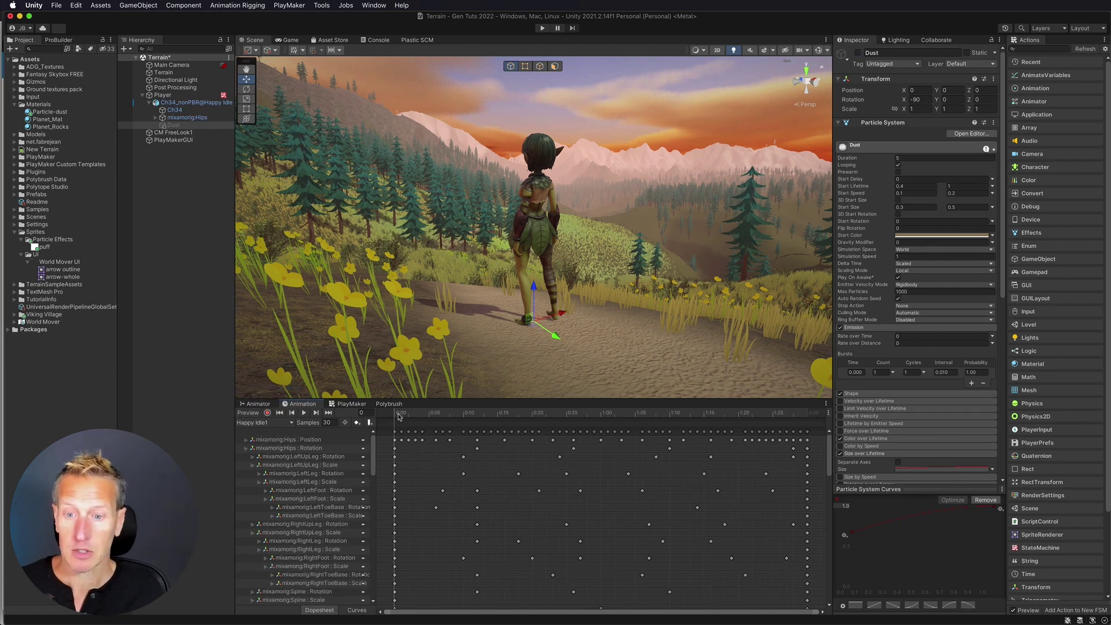
{"action": "left_click", "coordinate": [267, 413]}
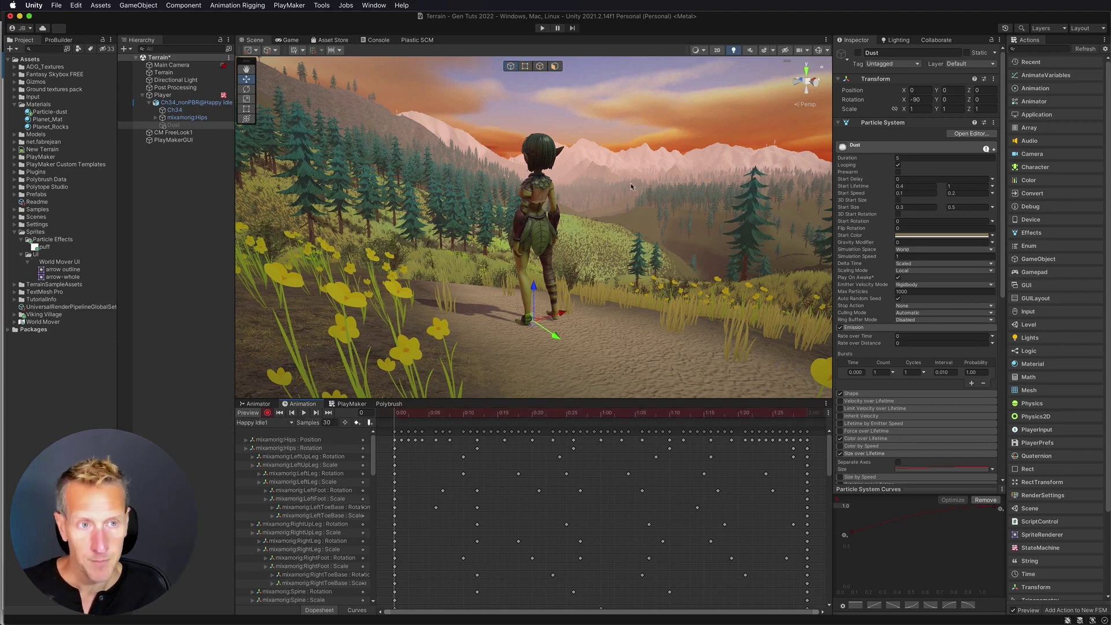
{"action": "left_click", "coordinate": [858, 52]}
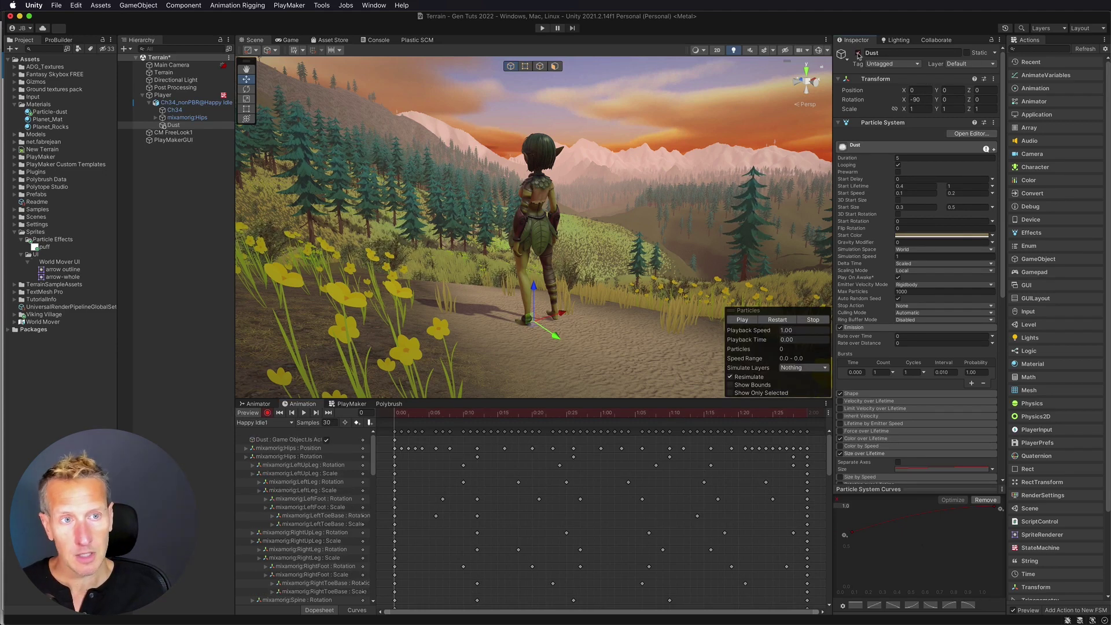
{"action": "left_click", "coordinate": [857, 53]}
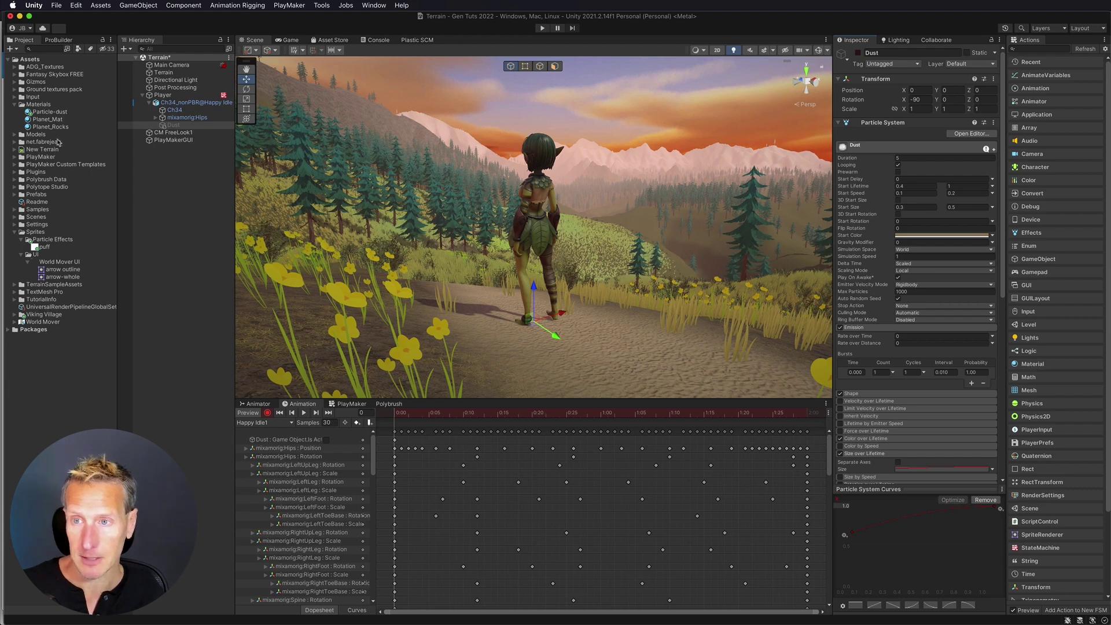
In the Walking1 clip, key Dust on at the start and off at frame 9
{"action": "left_click", "coordinate": [265, 422]}
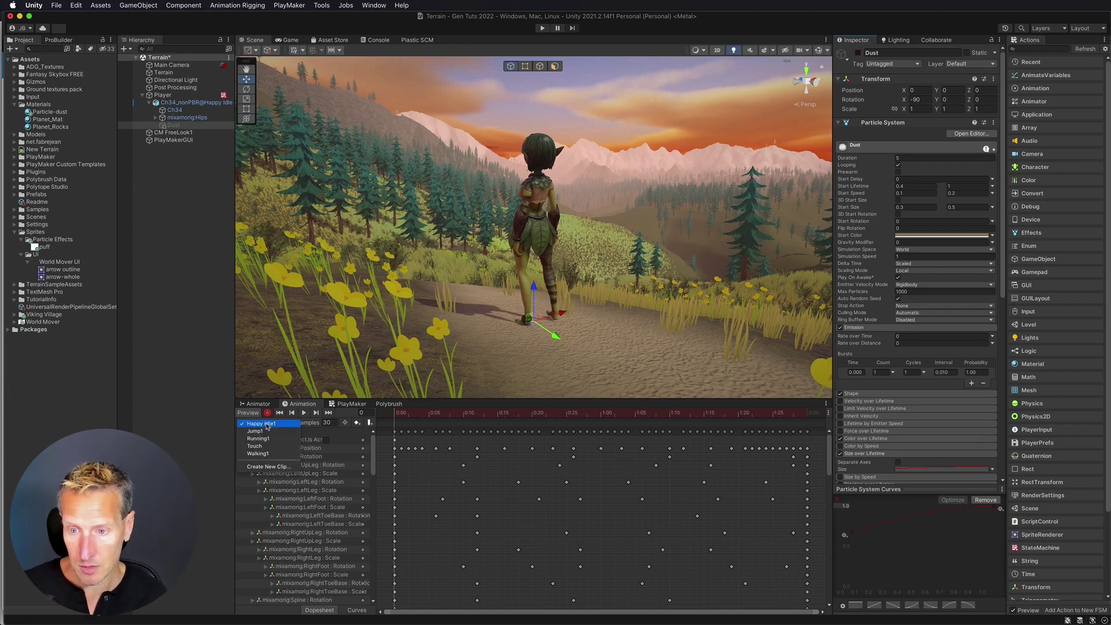
{"action": "left_click", "coordinate": [257, 453]}
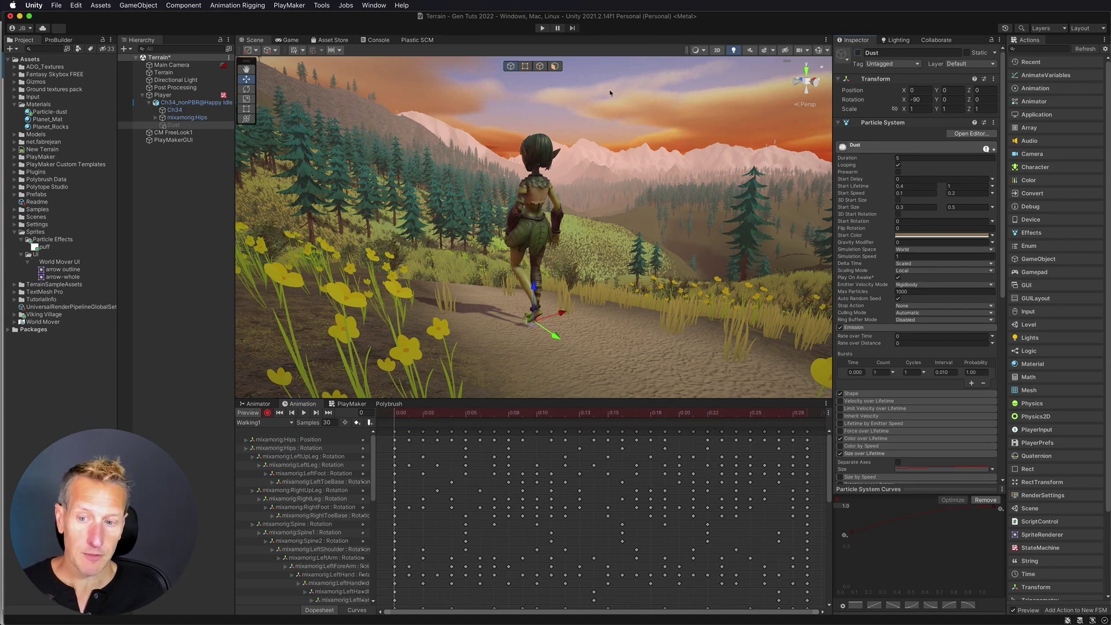
{"action": "left_click", "coordinate": [857, 54]}
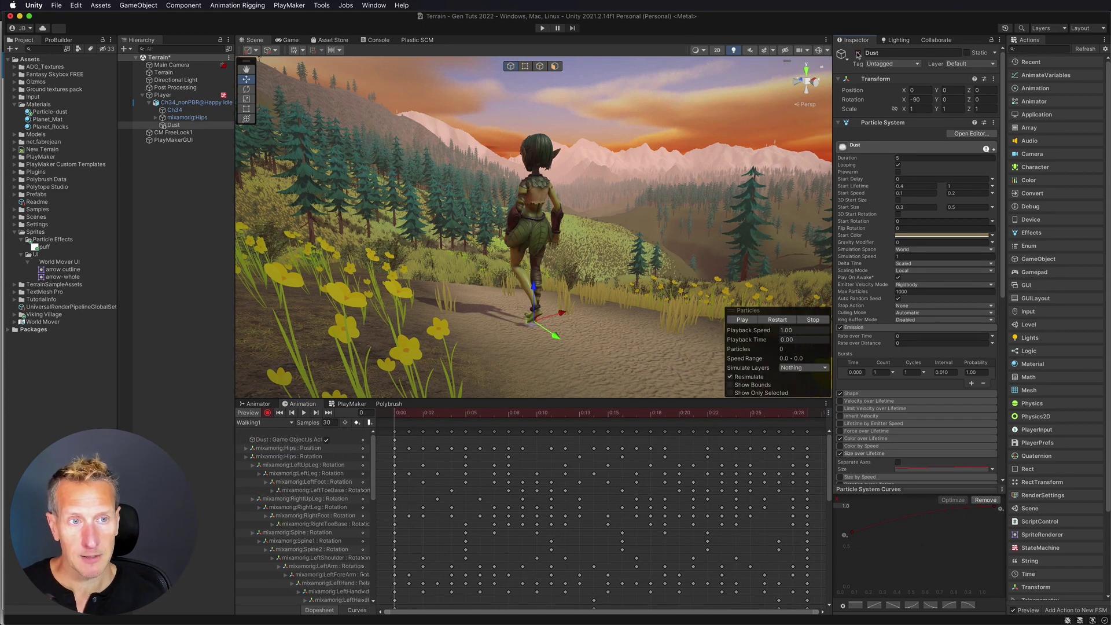
{"action": "left_click", "coordinate": [537, 412]}
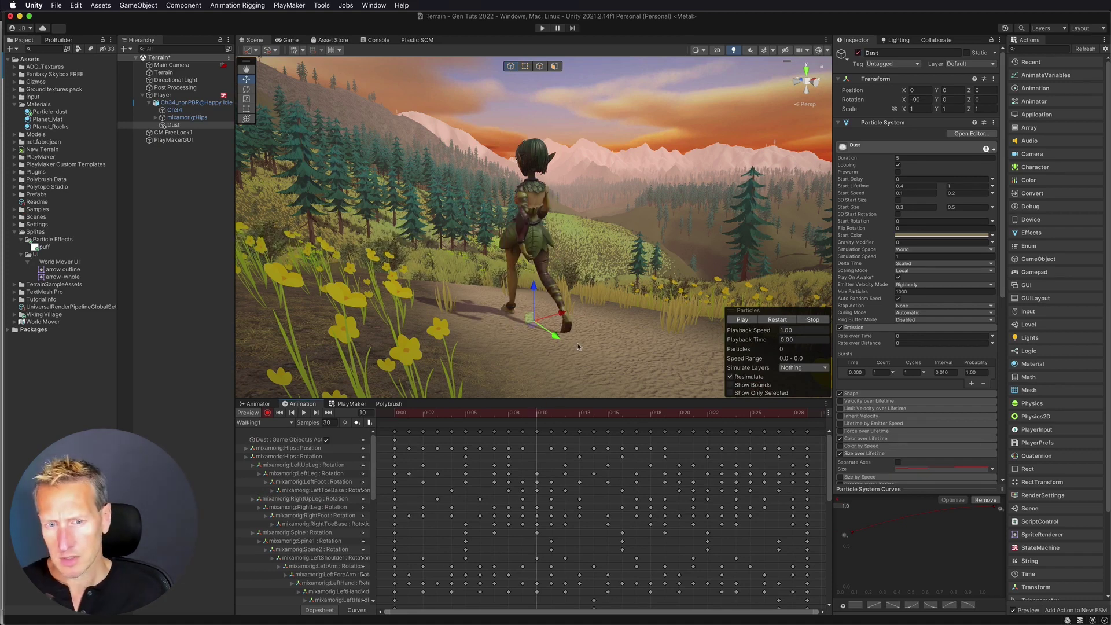
{"action": "left_click", "coordinate": [519, 417]}
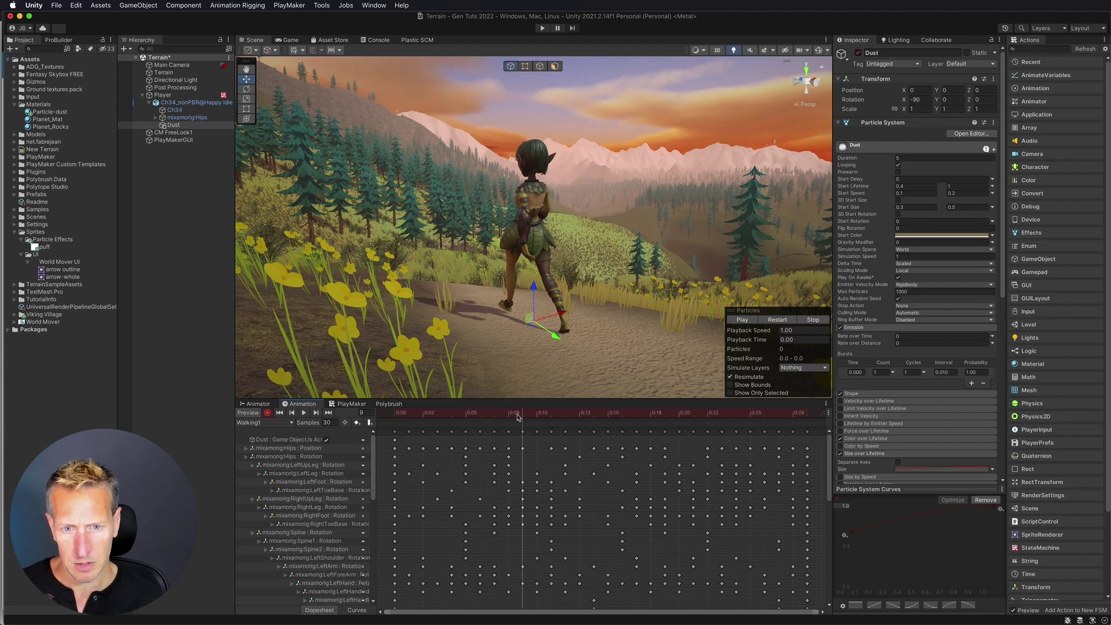
{"action": "left_click", "coordinate": [510, 416]}
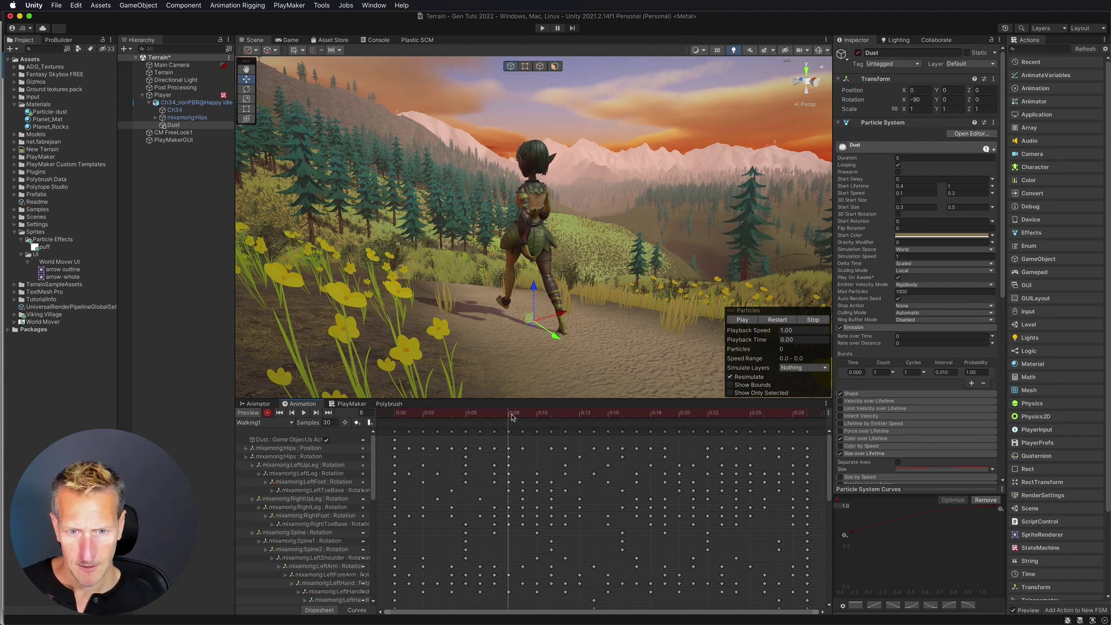
{"action": "left_click", "coordinate": [522, 415]}
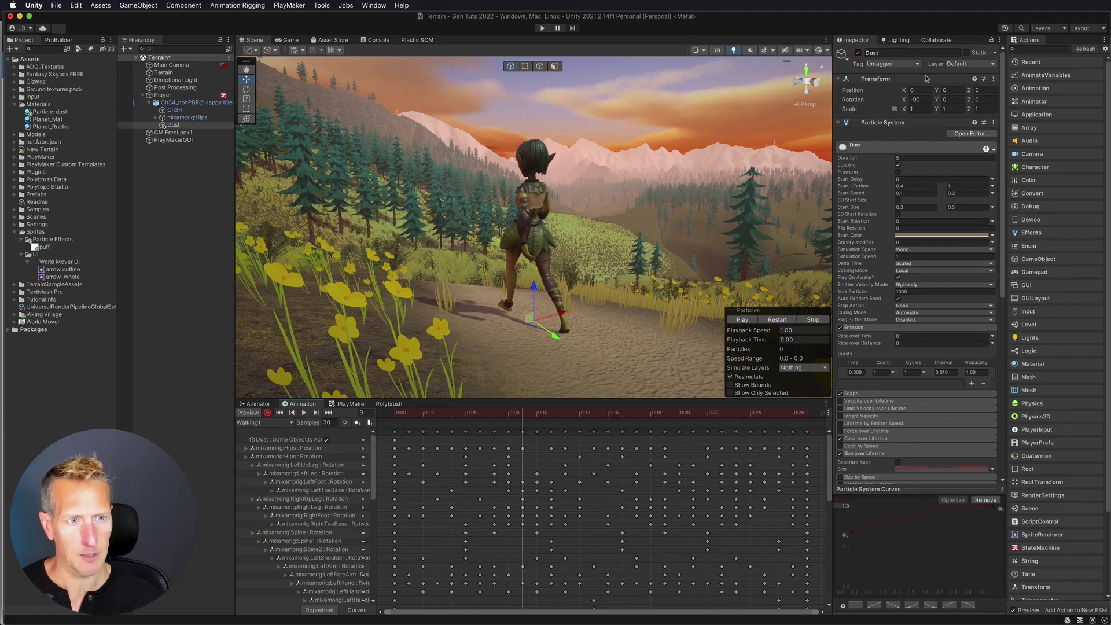
{"action": "left_click", "coordinate": [858, 54]}
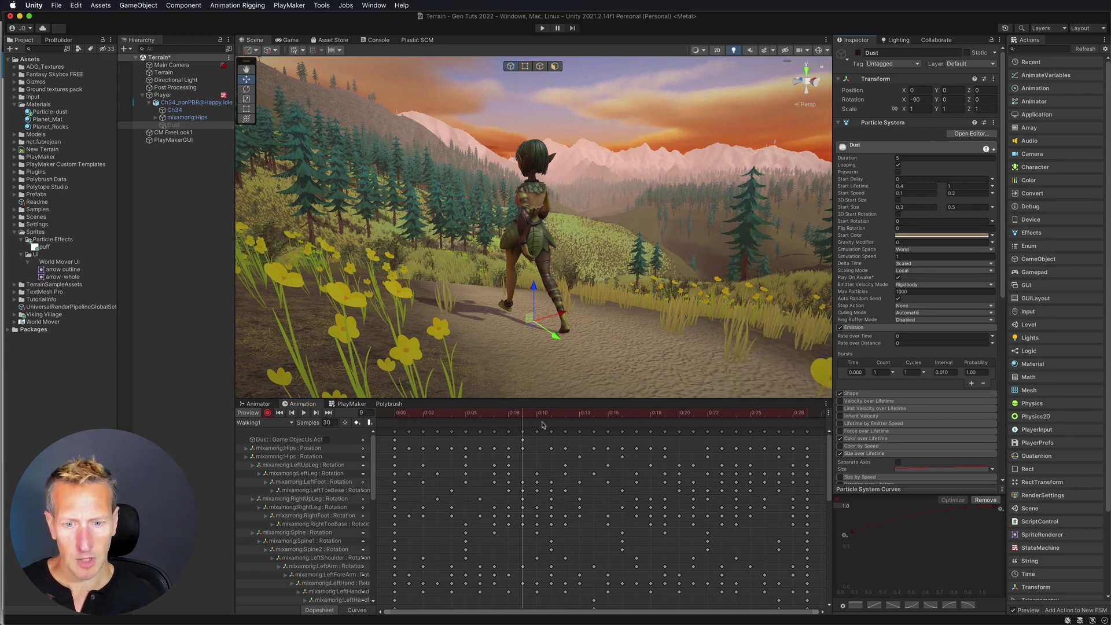
Key Dust back on at frame 14 and off again at frame 25
{"action": "left_click_drag", "start_coordinate": [524, 416], "coordinate": [591, 414]}
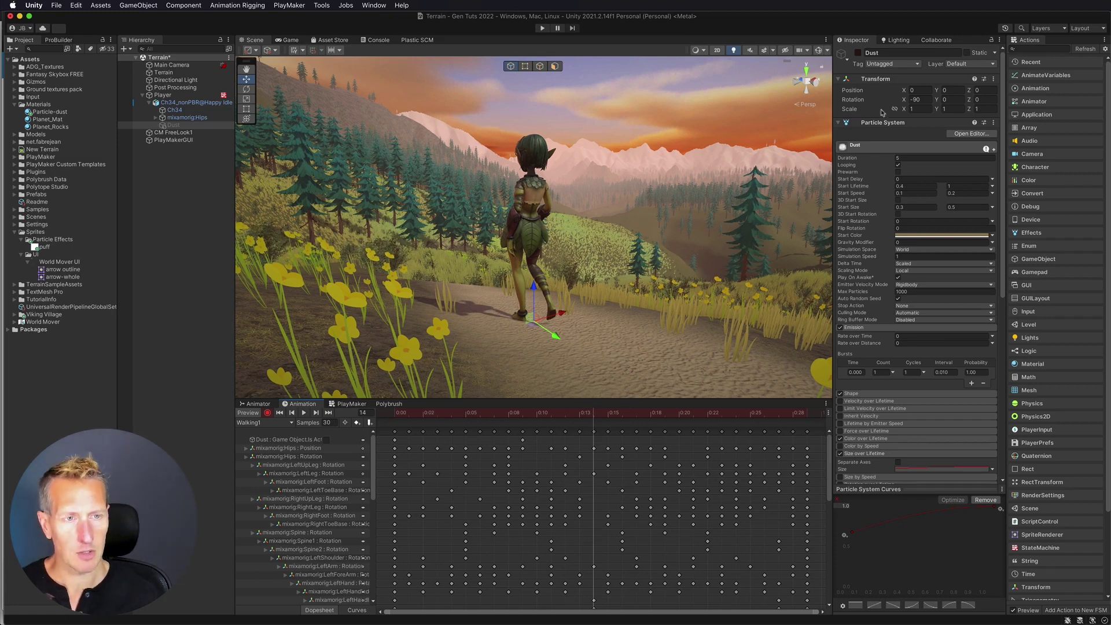
{"action": "left_click", "coordinate": [858, 52]}
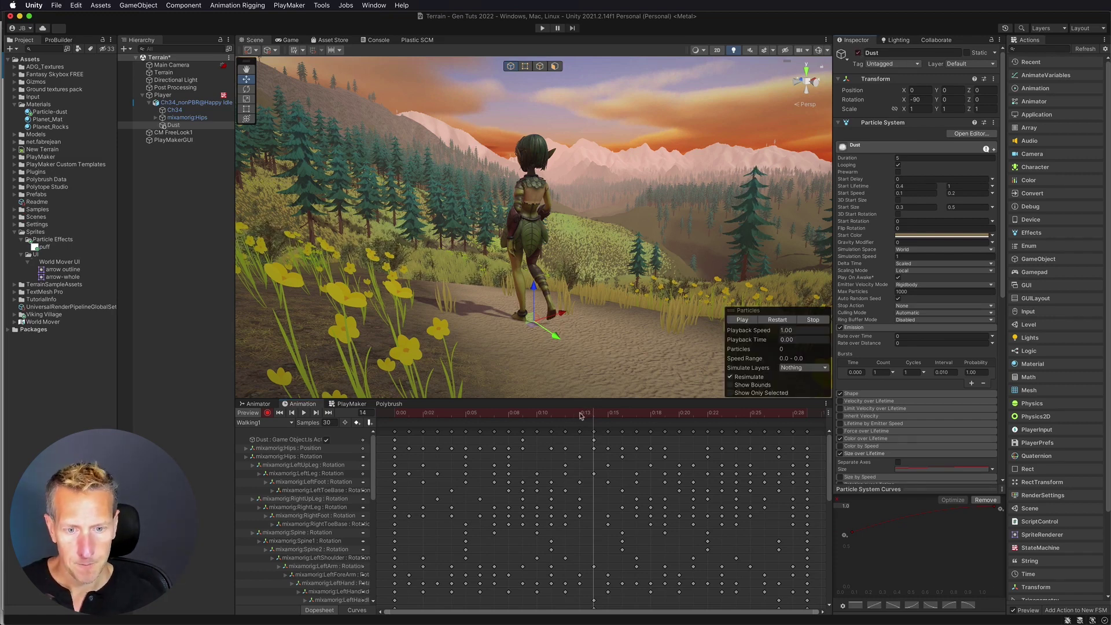
{"action": "left_click_drag", "start_coordinate": [638, 417], "coordinate": [736, 416]}
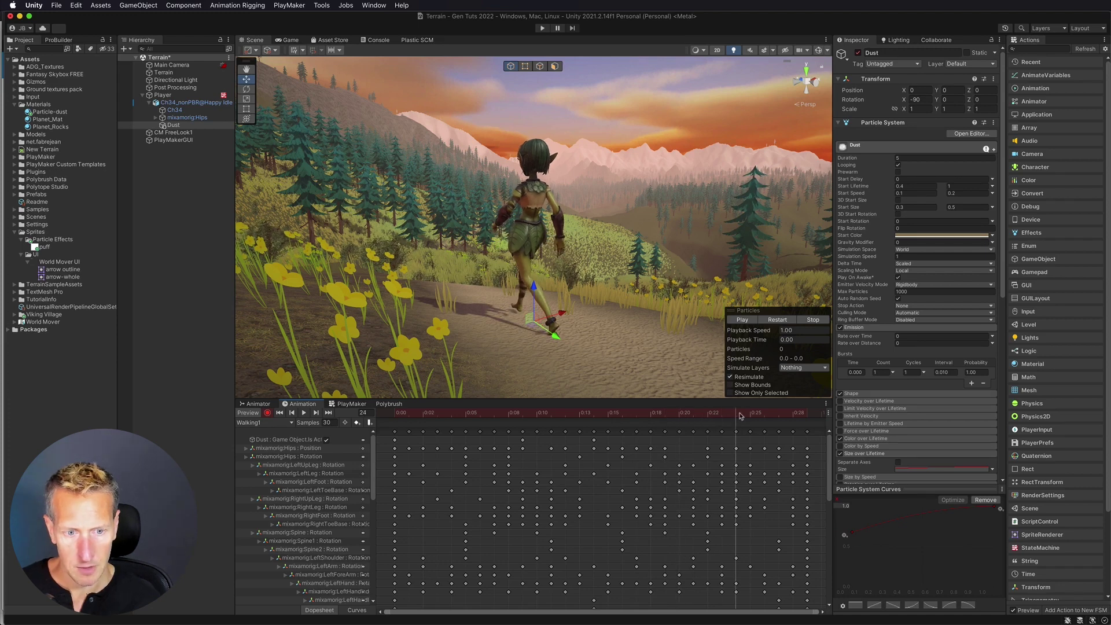
{"action": "left_click", "coordinate": [744, 415]}
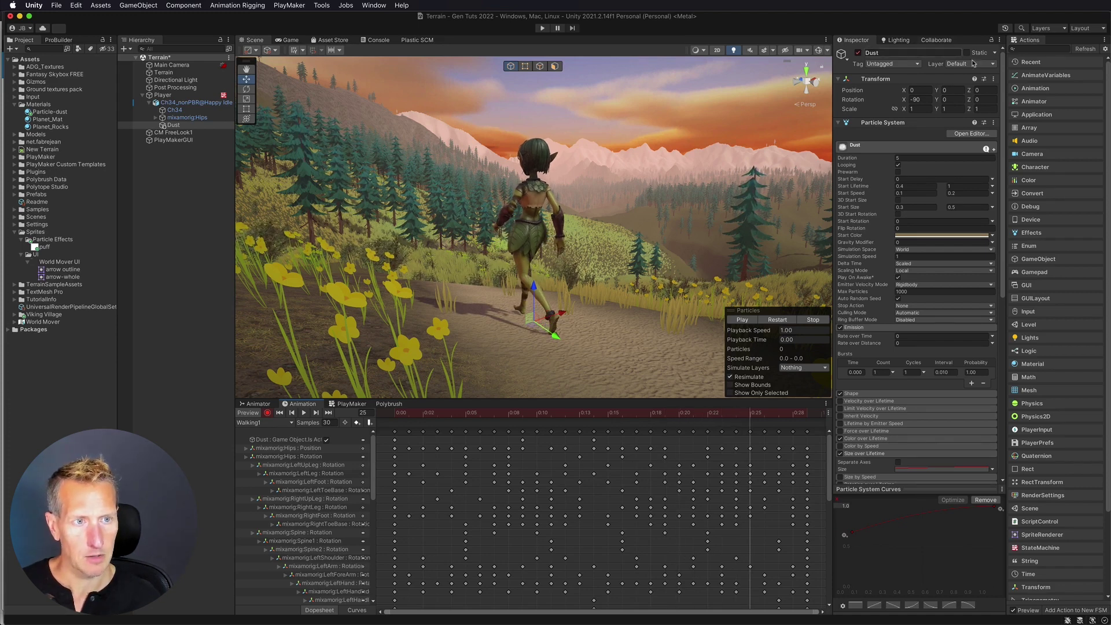
{"action": "left_click", "coordinate": [859, 53]}
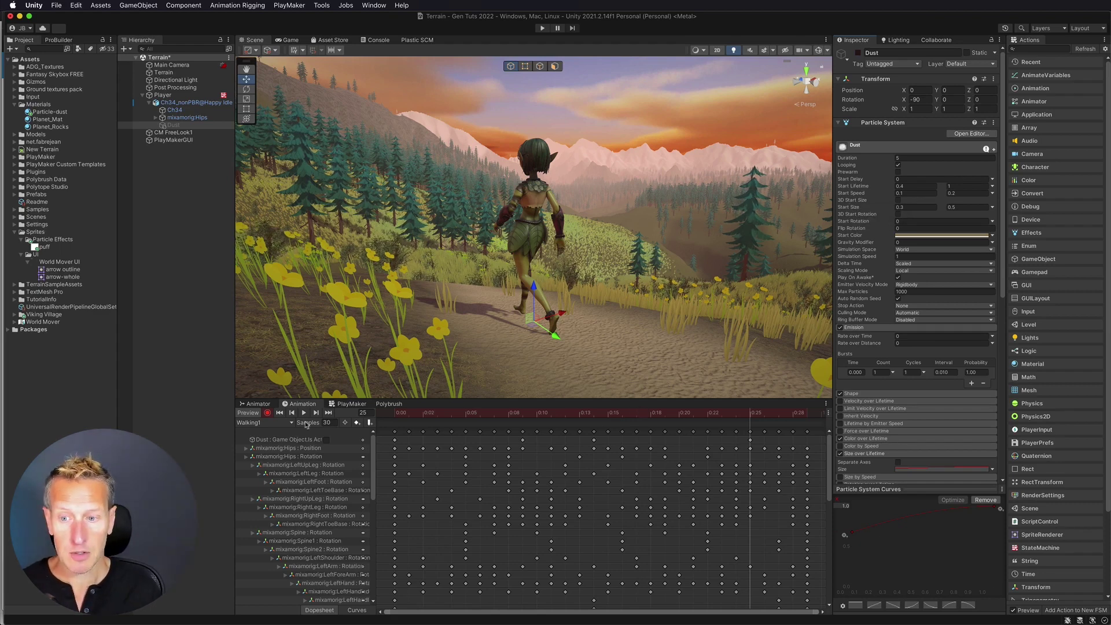
In Running1, record Dust on at frame 0 and off a few frames in, then return to frame 0
{"action": "left_click", "coordinate": [276, 427]}
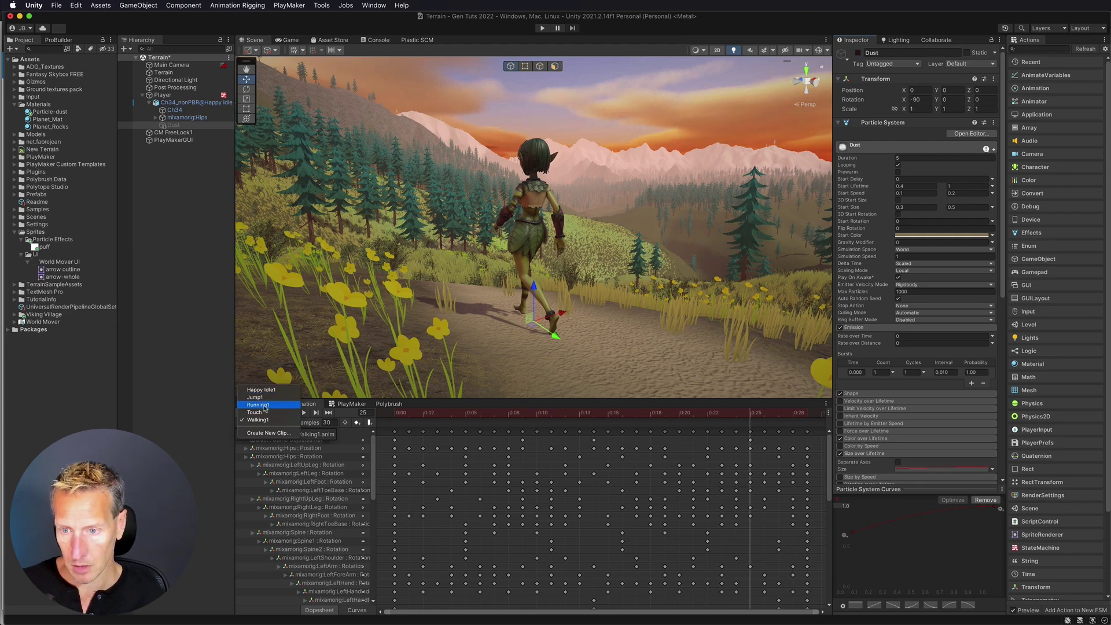
{"action": "left_click", "coordinate": [265, 405]}
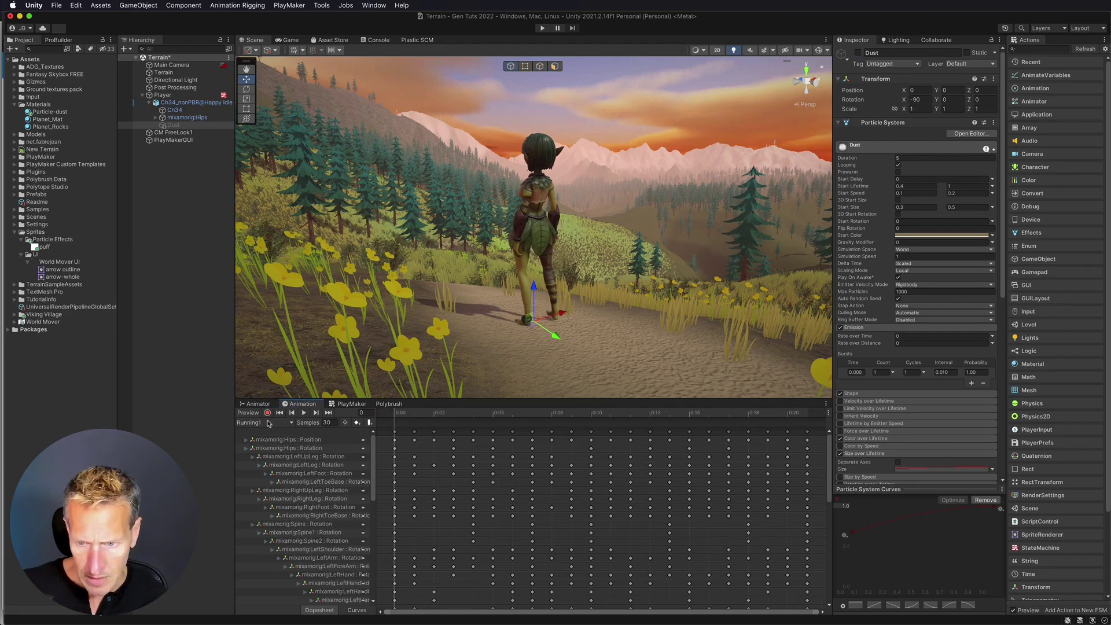
{"action": "left_click", "coordinate": [267, 413]}
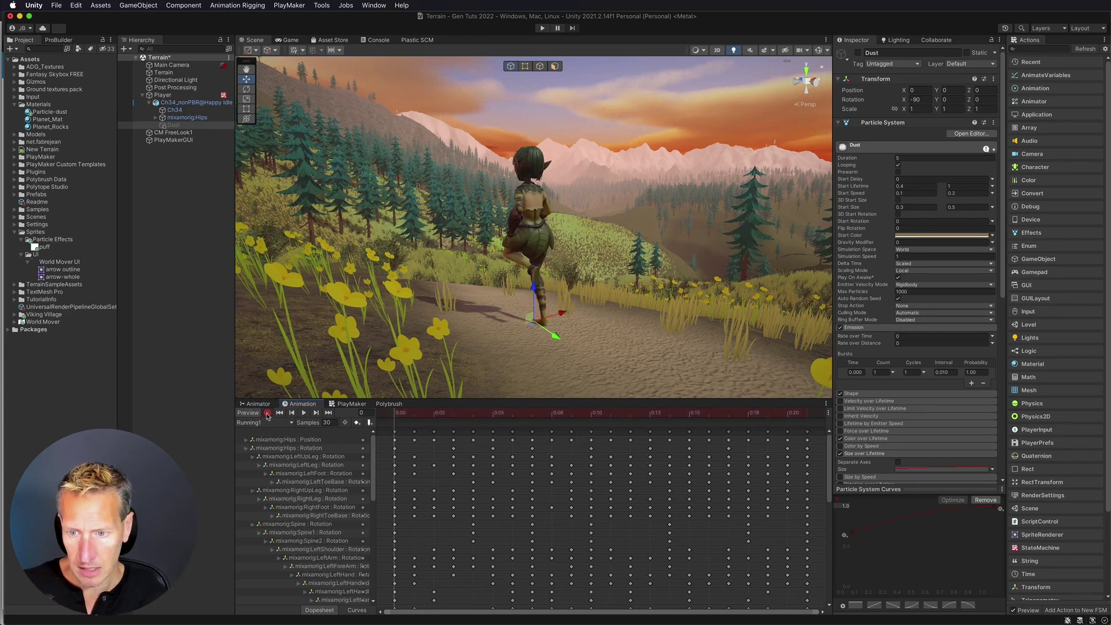
{"action": "left_click_drag", "start_coordinate": [412, 412], "coordinate": [388, 414]}
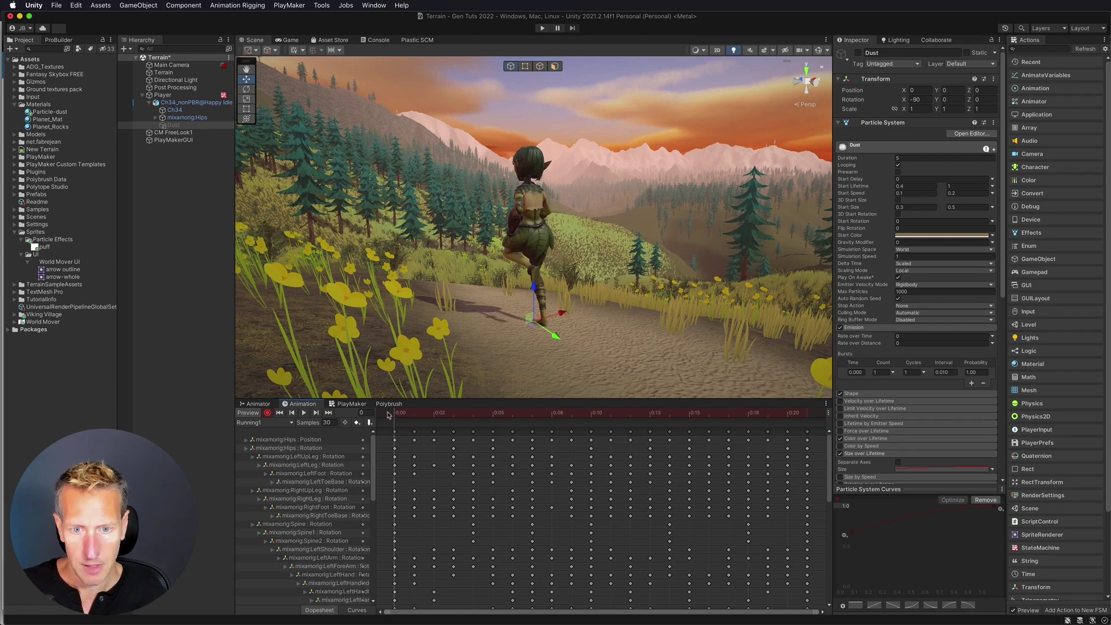
{"action": "left_click", "coordinate": [857, 54]}
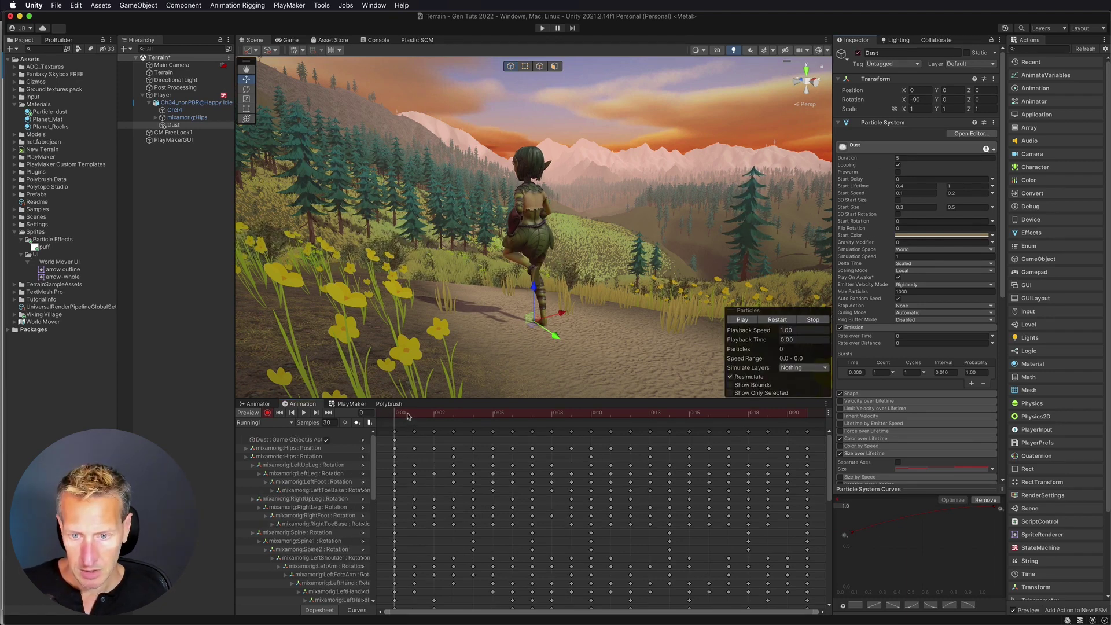
{"action": "left_click_drag", "start_coordinate": [408, 415], "coordinate": [472, 419]}
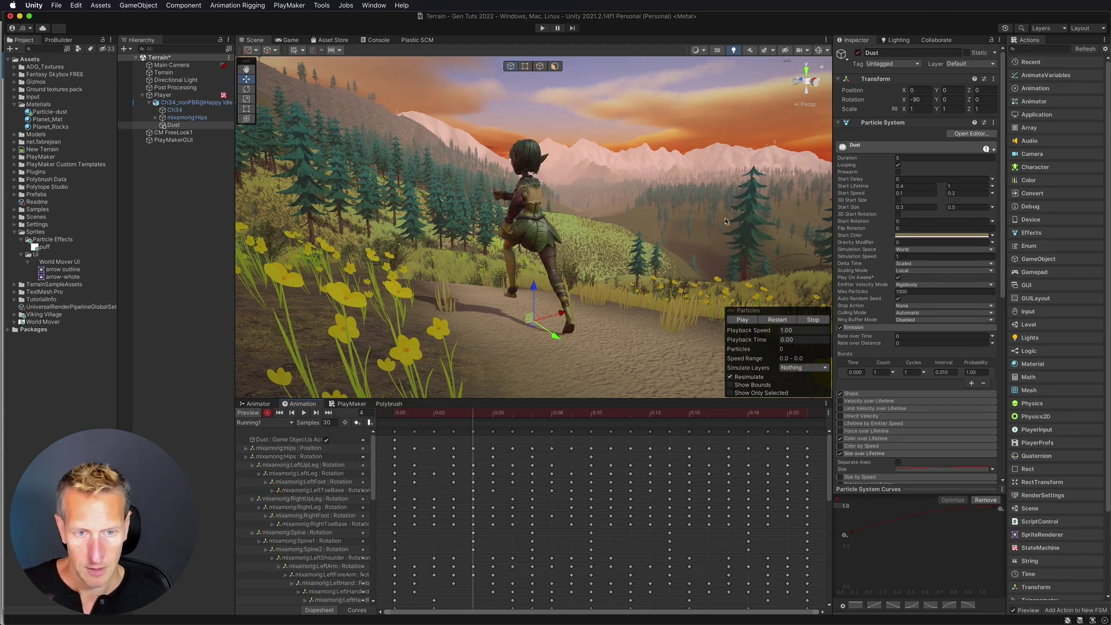
{"action": "left_click", "coordinate": [858, 53]}
{"action": "left_click_drag", "start_coordinate": [591, 415], "coordinate": [781, 409]}
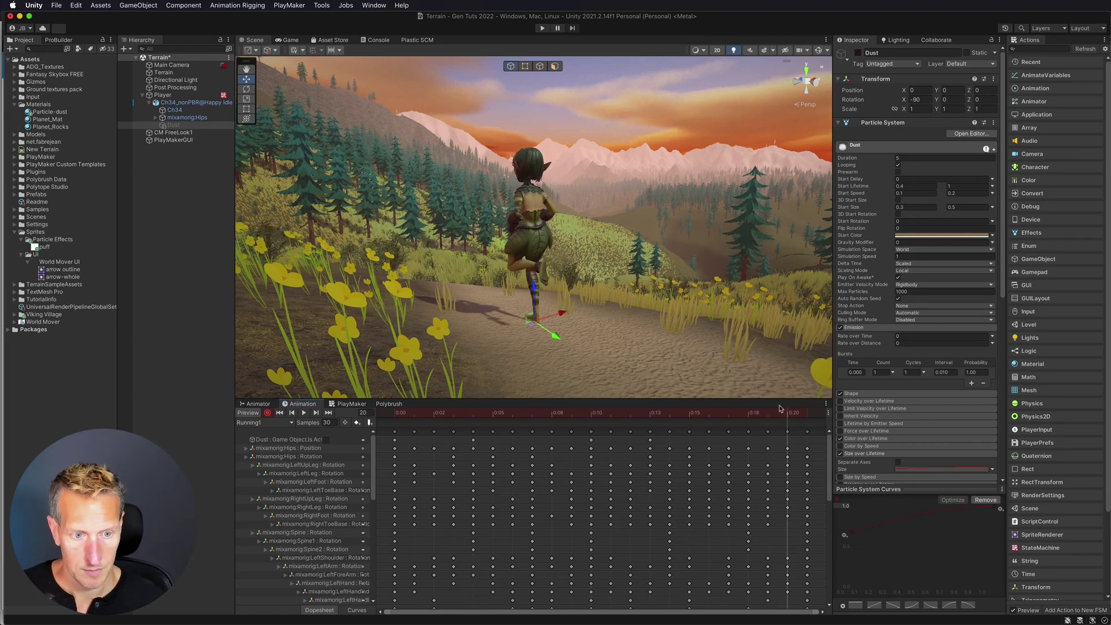
{"action": "key", "text": "shift+comma"}
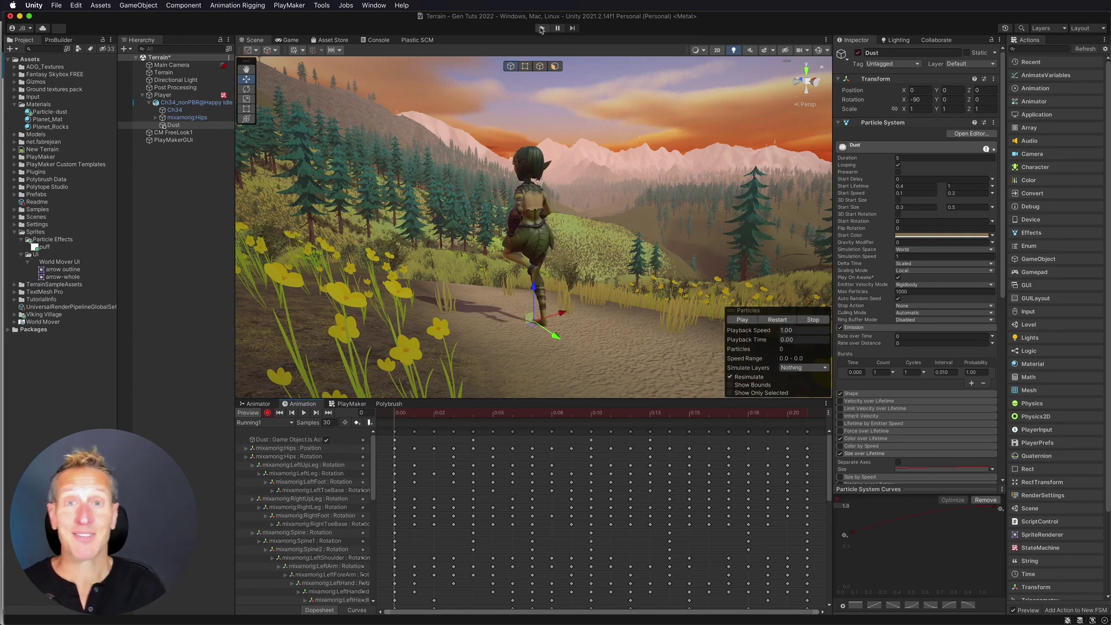
Enter Play mode and walk, then run, the character up the path to test the dust
{"action": "left_click", "coordinate": [542, 28]}
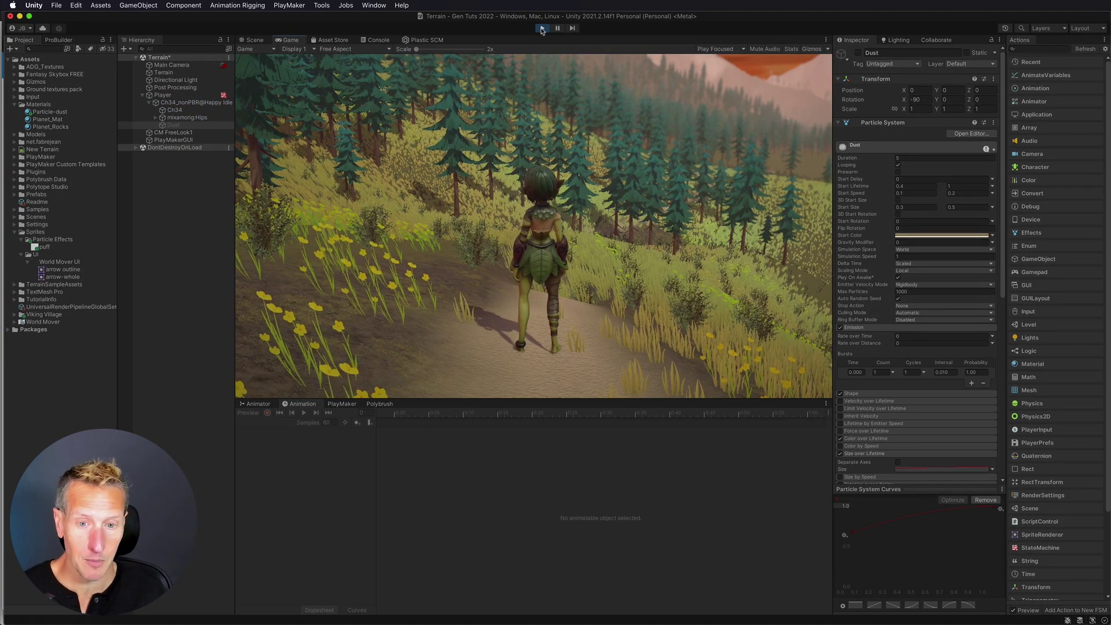
{"action": "key", "text": "w"}
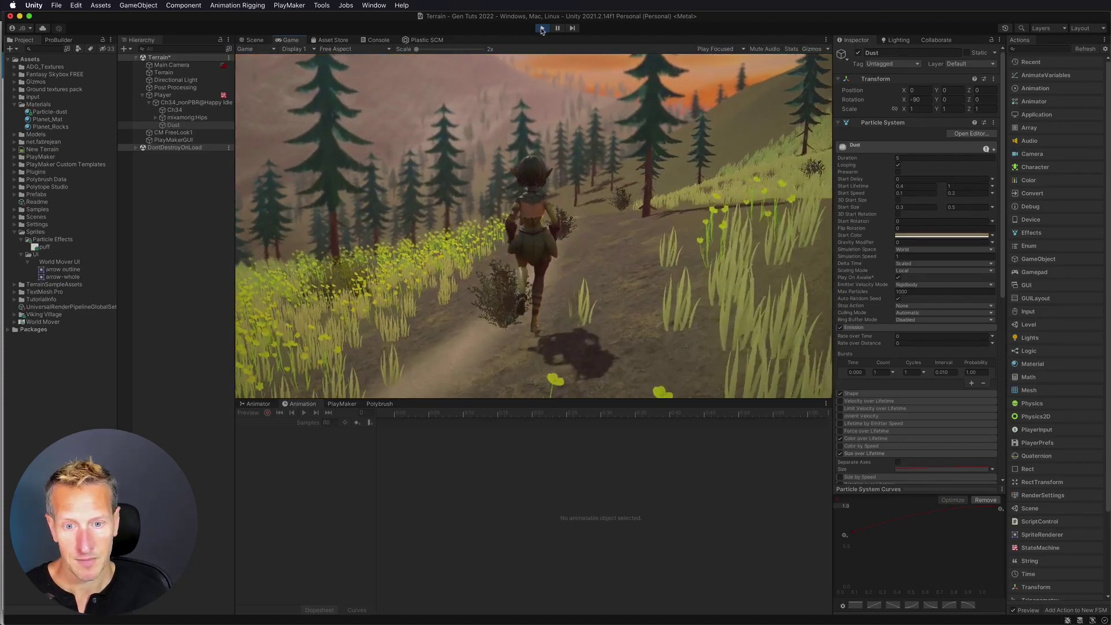
{"action": "key", "text": "w"}
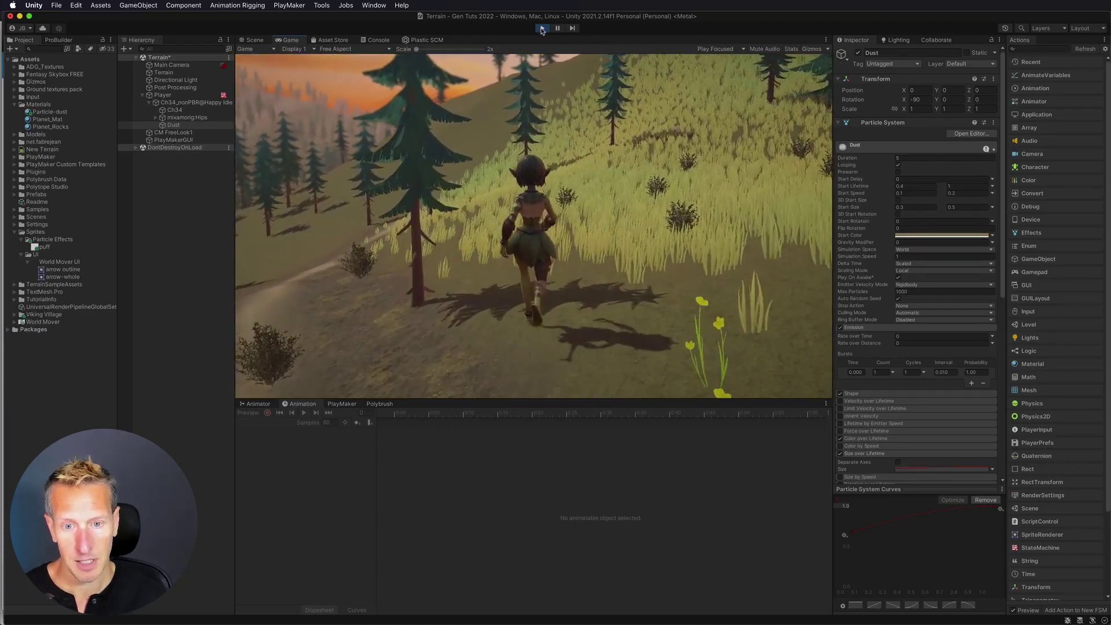